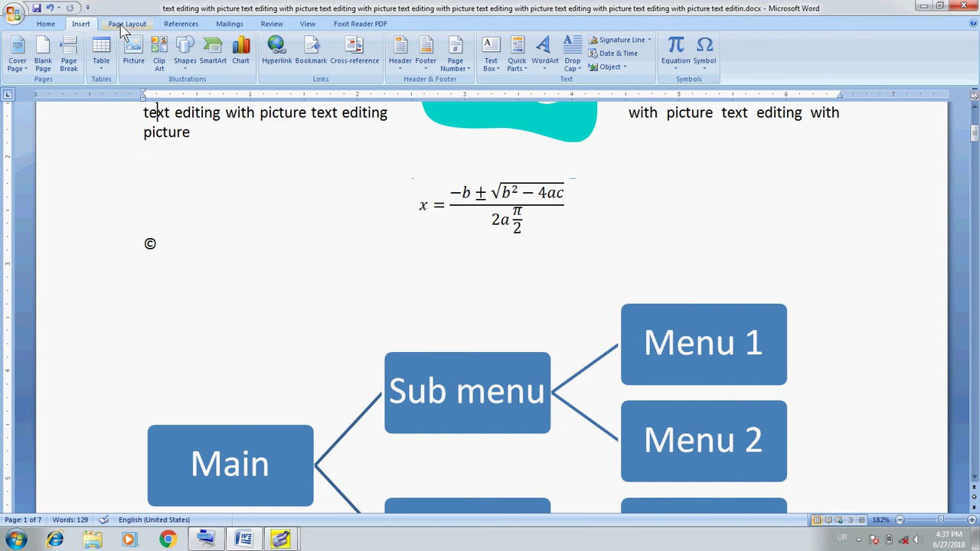
Step: Preview the Themes gallery and colour schemes on Page Layout, keeping the blue Office theme
{"action": "left_click", "coordinate": [125, 25]}
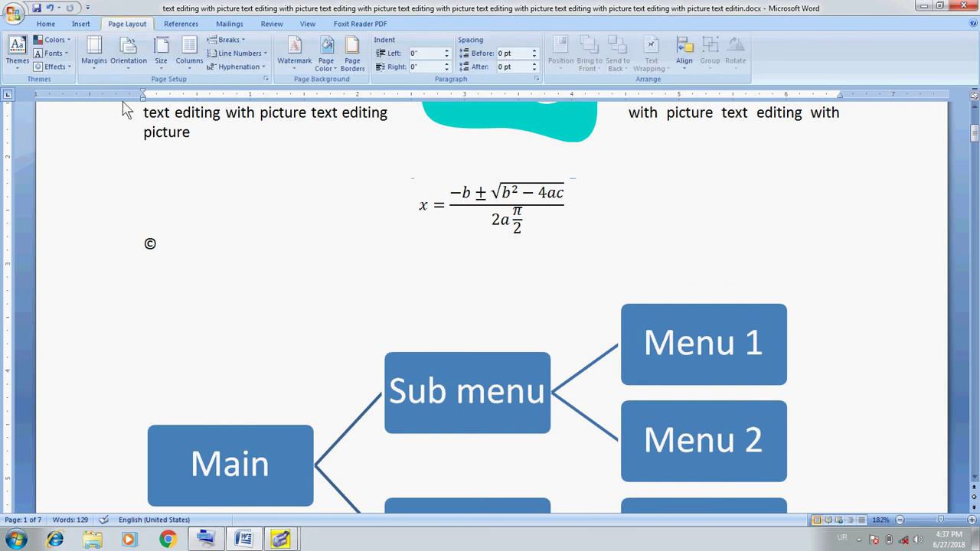
{"action": "left_click", "coordinate": [18, 68]}
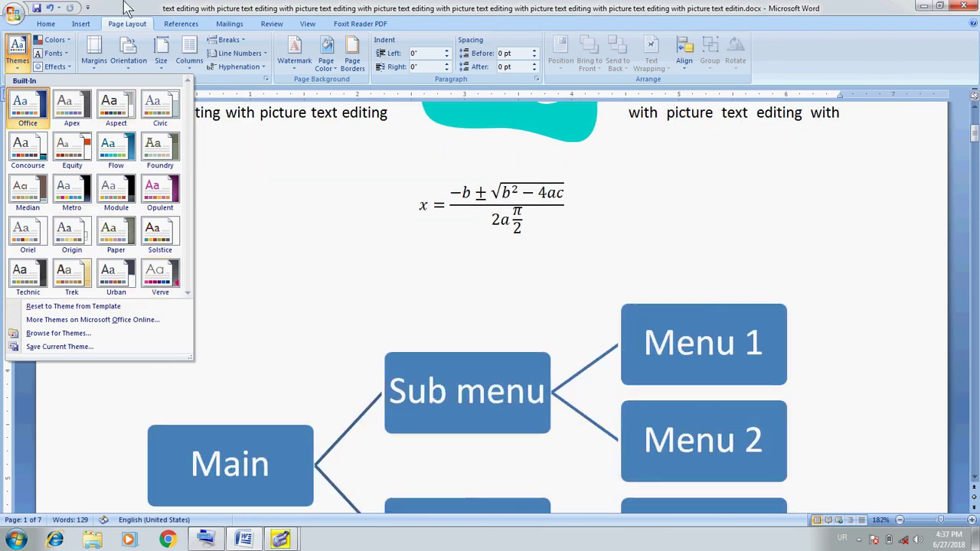
{"action": "left_click", "coordinate": [127, 24]}
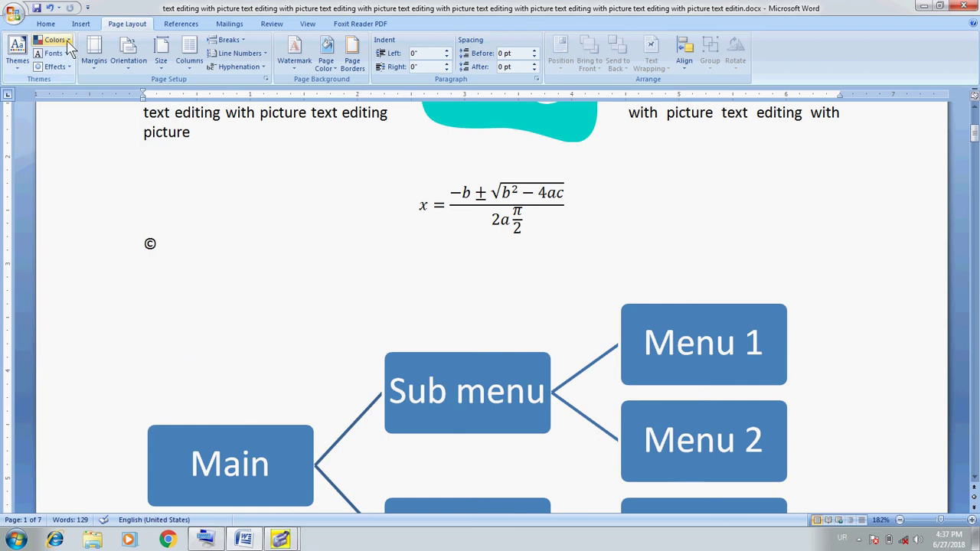
{"action": "left_click", "coordinate": [68, 42]}
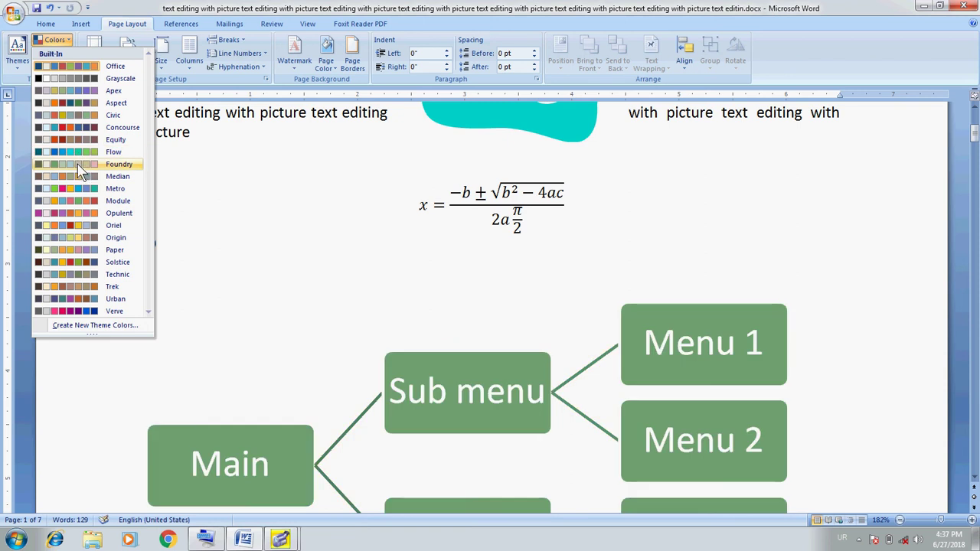
{"action": "left_click", "coordinate": [103, 58]}
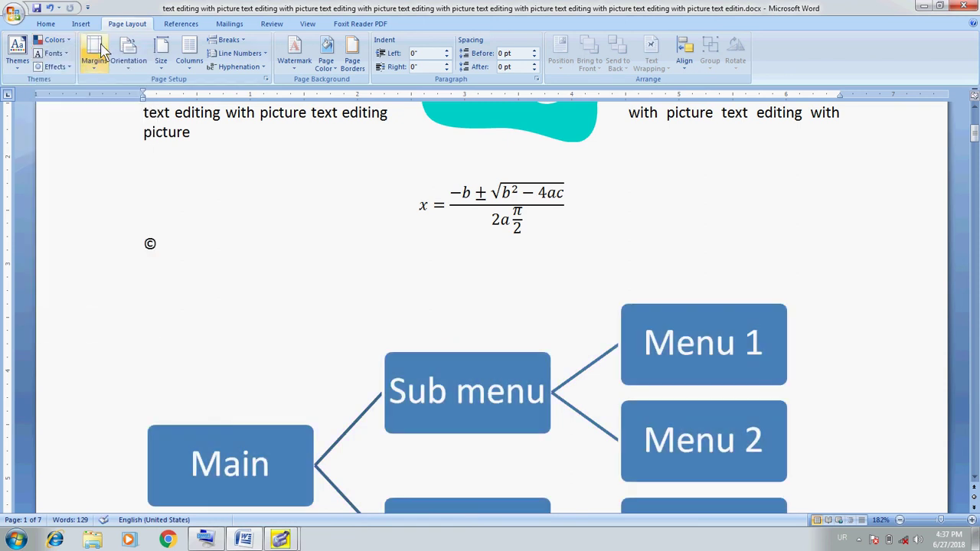
{"action": "left_click", "coordinate": [66, 54]}
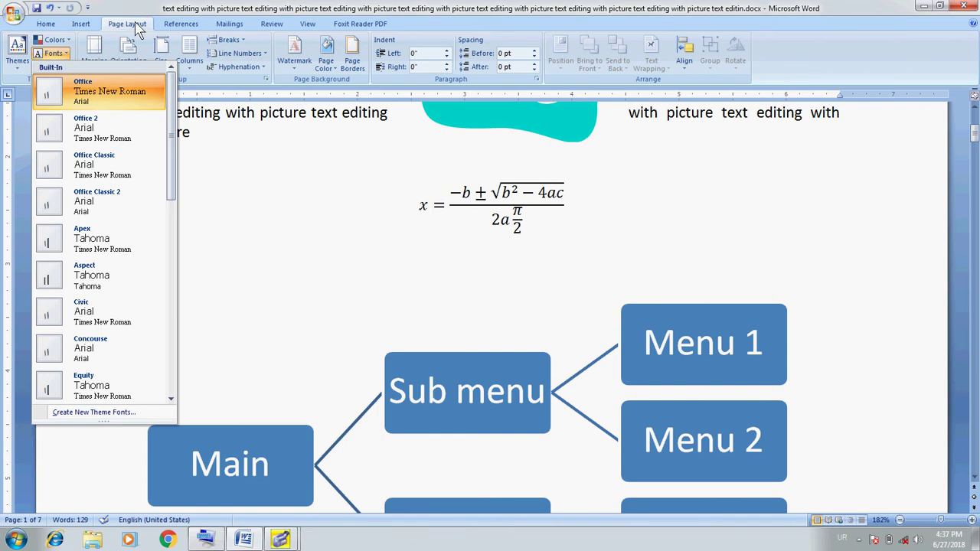
{"action": "left_click", "coordinate": [81, 24]}
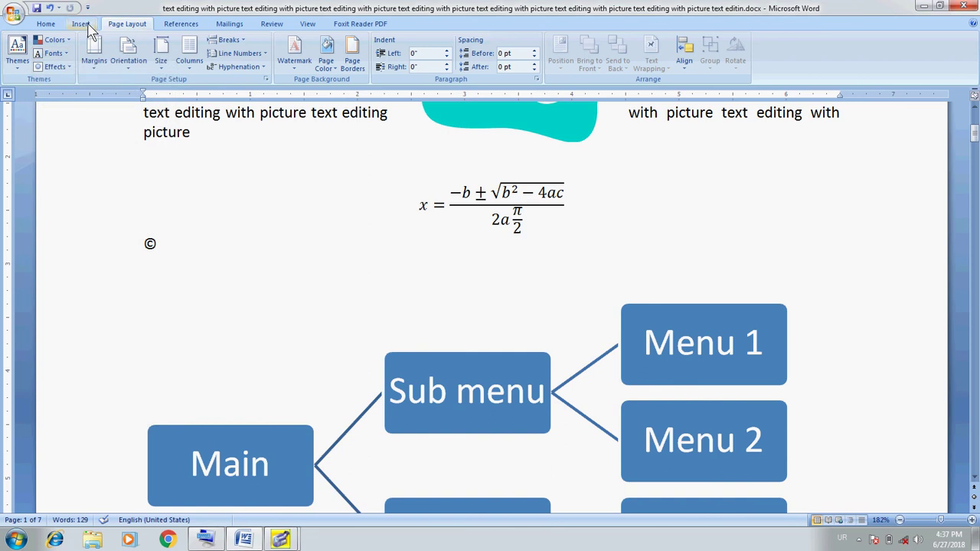
{"action": "left_click", "coordinate": [81, 24]}
{"action": "left_click", "coordinate": [127, 24]}
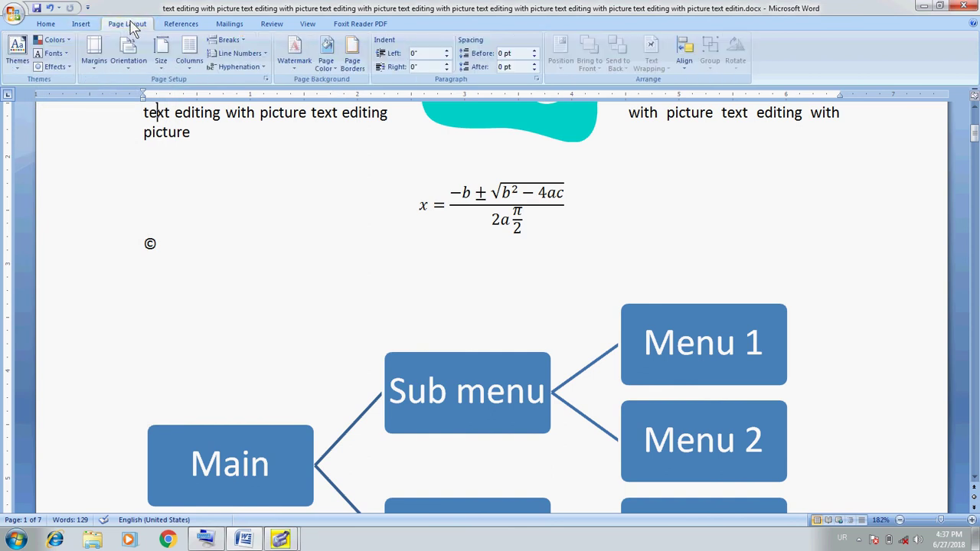
{"action": "left_click", "coordinate": [69, 68]}
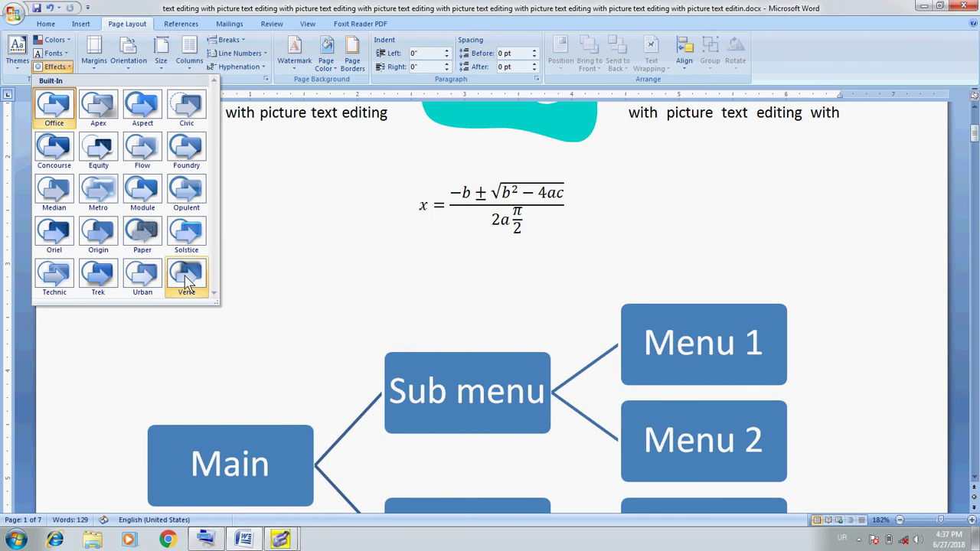
{"action": "left_click", "coordinate": [310, 8]}
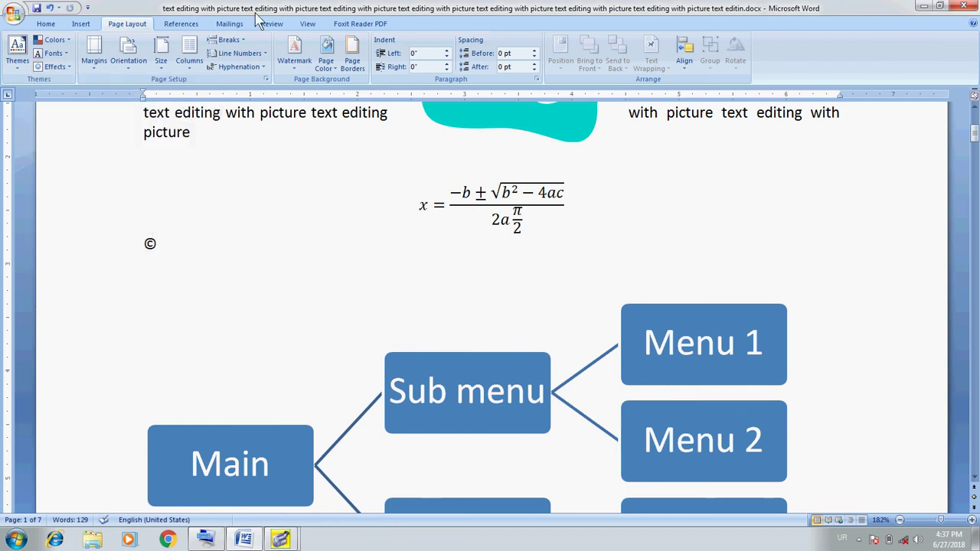
{"action": "left_click", "coordinate": [99, 68]}
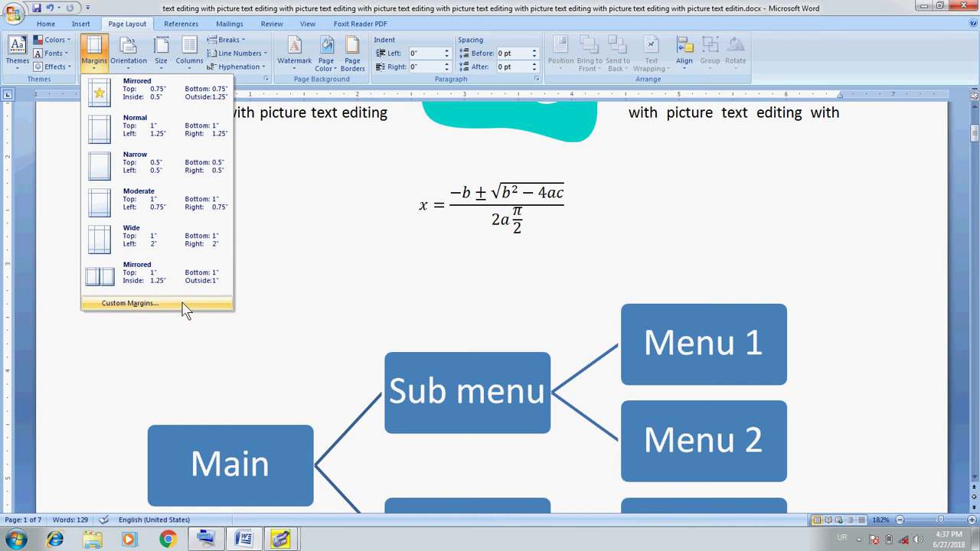
{"action": "key", "text": "Escape"}
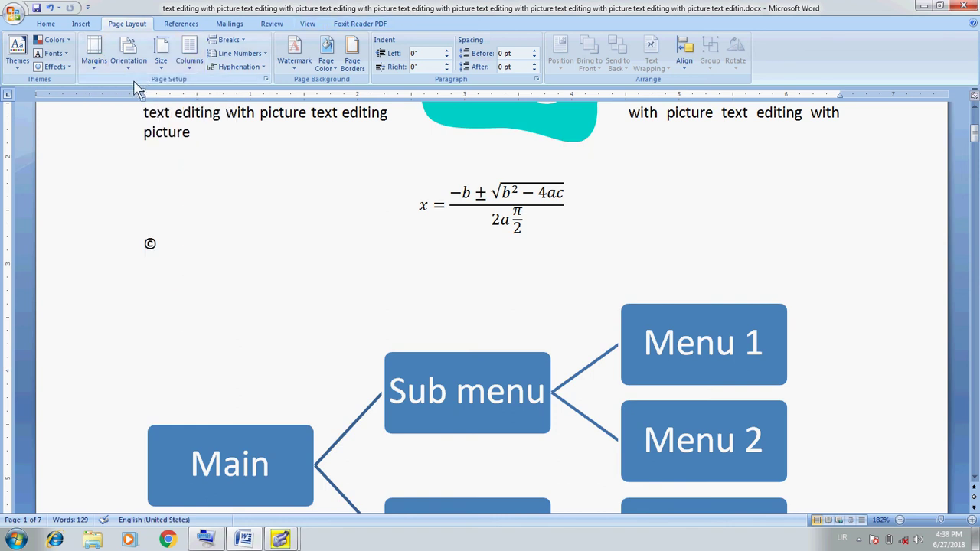
{"action": "left_click", "coordinate": [126, 63]}
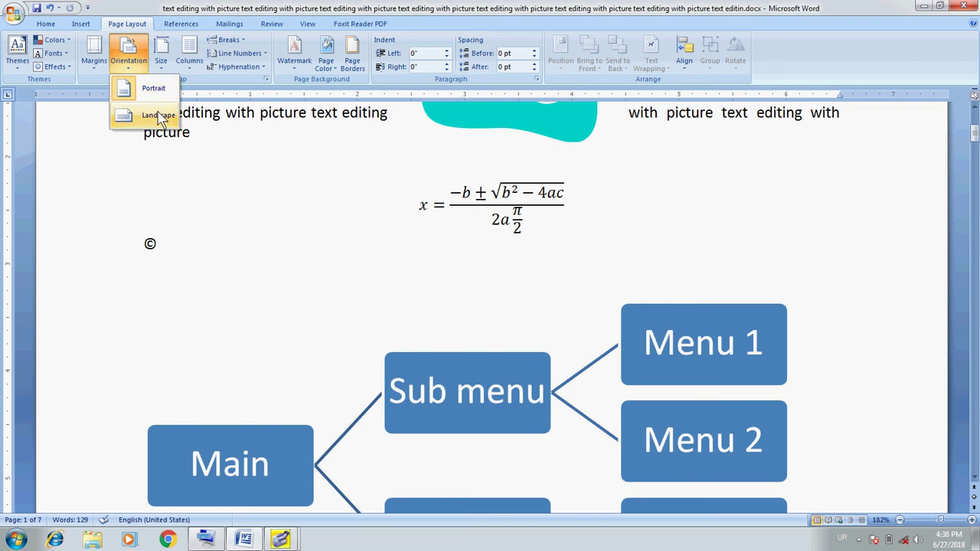
{"action": "left_click", "coordinate": [157, 92]}
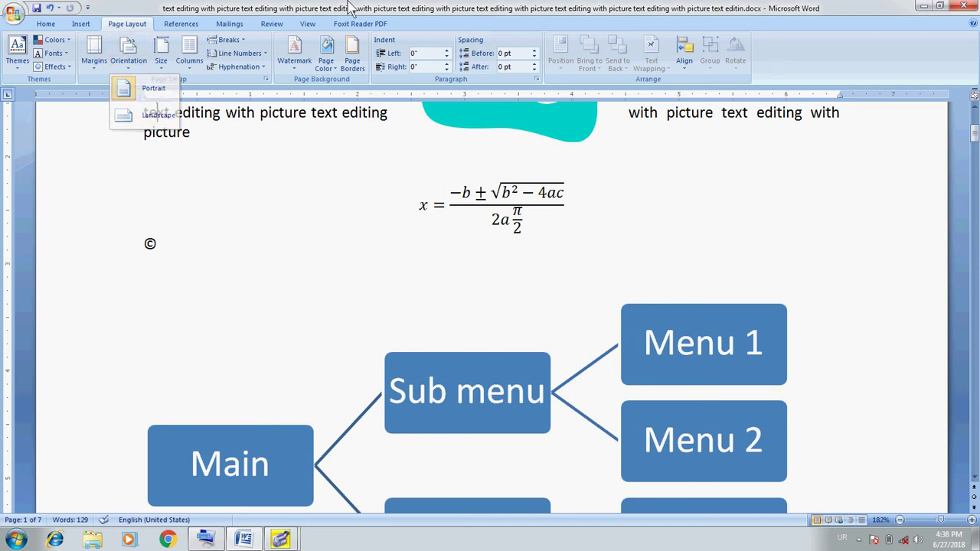
{"action": "left_click", "coordinate": [130, 68]}
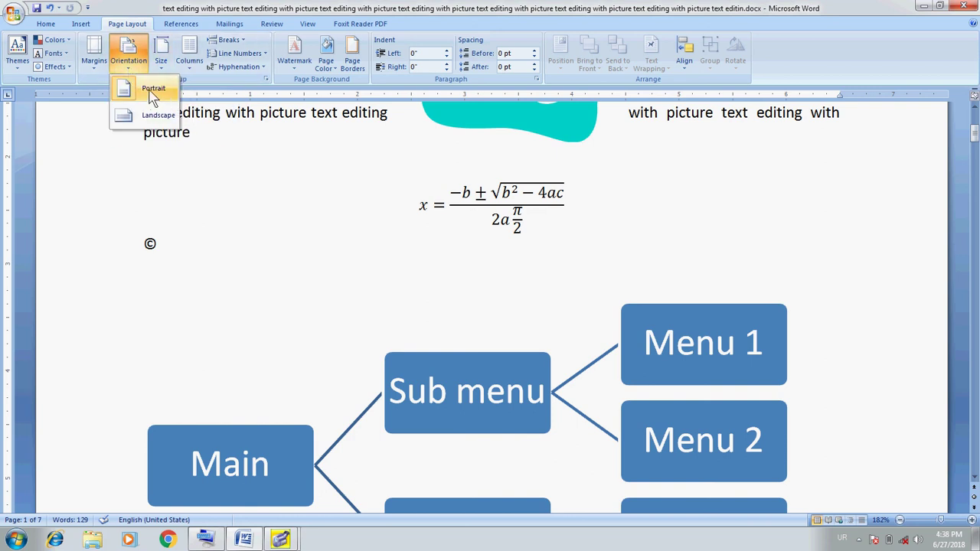
{"action": "left_click", "coordinate": [320, 217]}
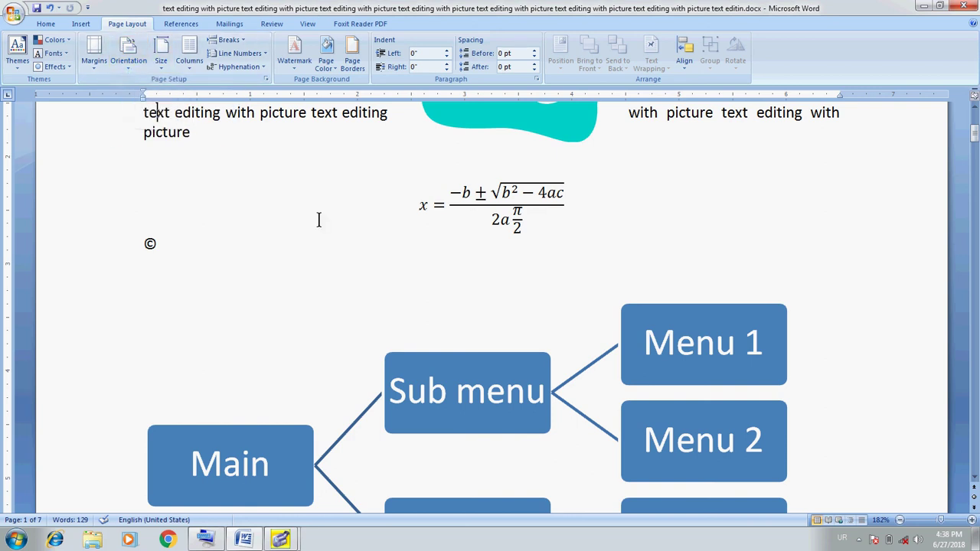
{"action": "left_click", "coordinate": [196, 298]}
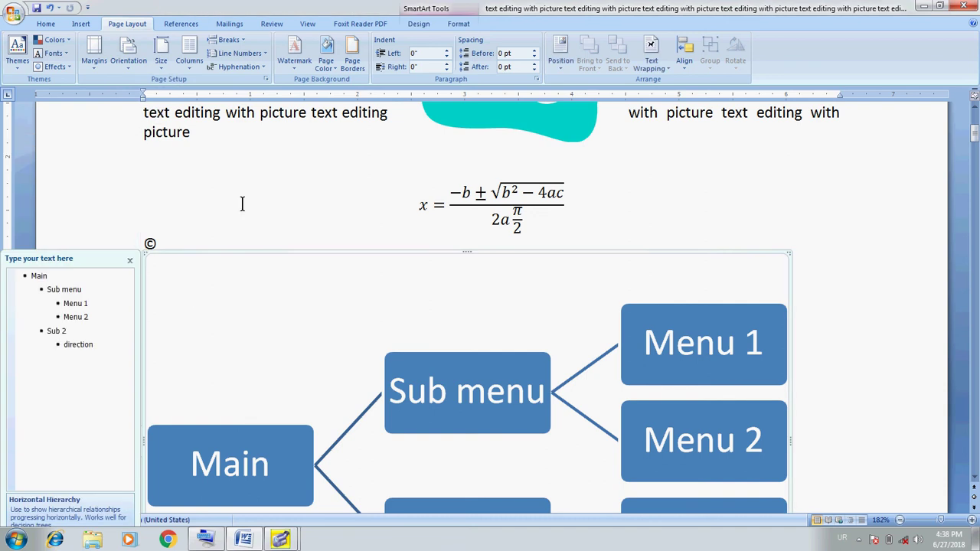
{"action": "left_click", "coordinate": [183, 194]}
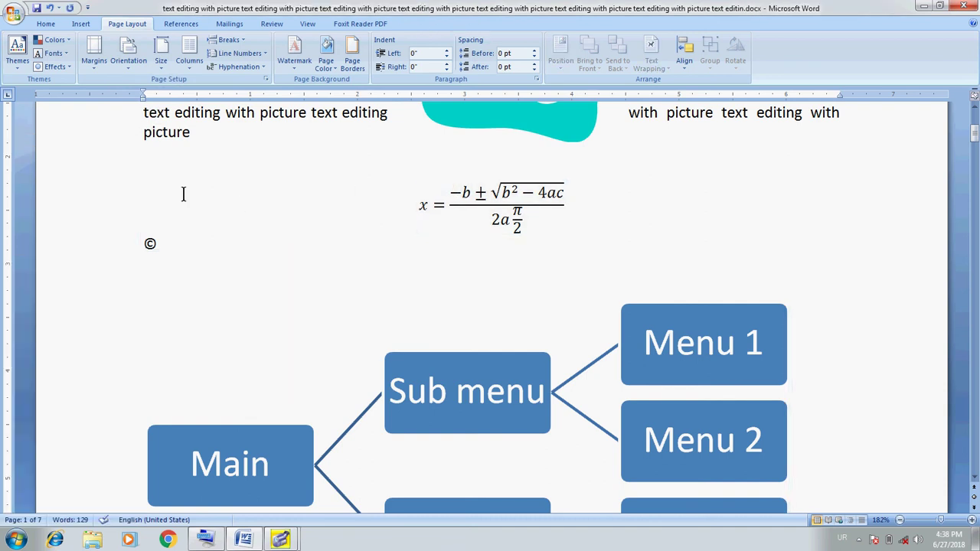
{"action": "left_click", "coordinate": [160, 163]}
{"action": "key", "text": "ctrl+F2"}
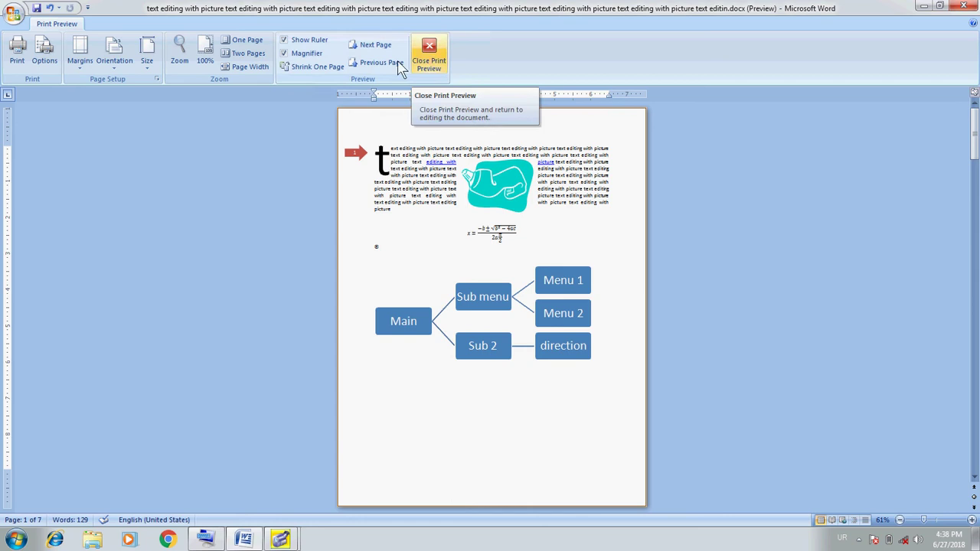
{"action": "left_click", "coordinate": [114, 64]}
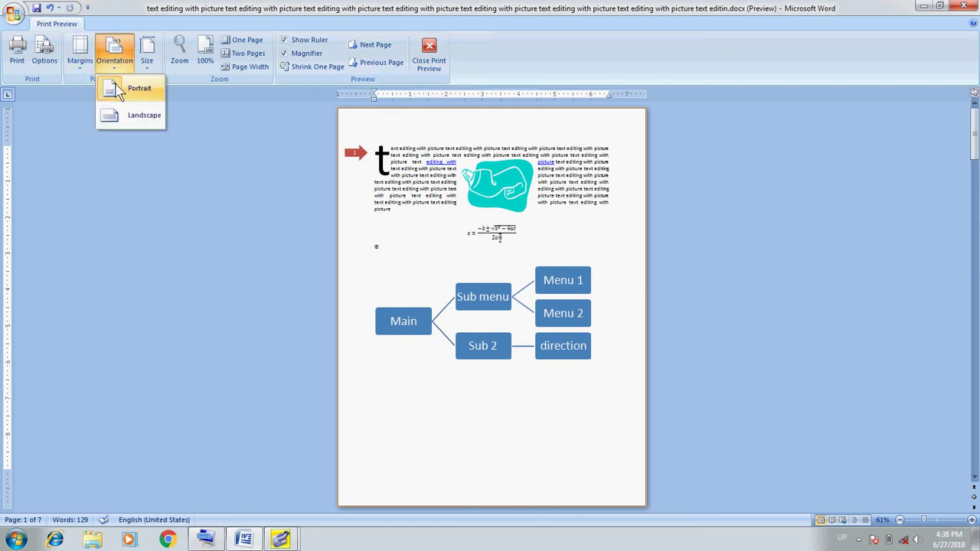
{"action": "left_click", "coordinate": [135, 116]}
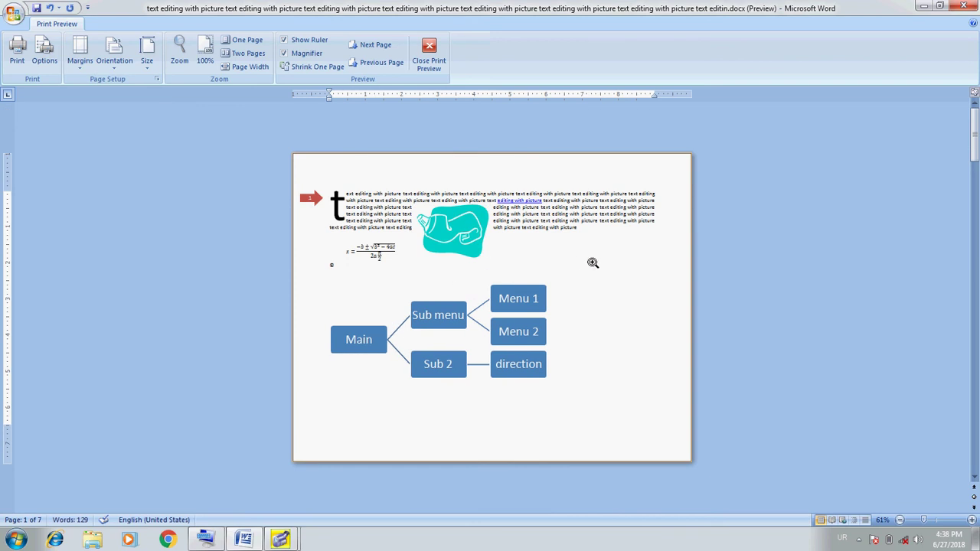
{"action": "left_click", "coordinate": [115, 69]}
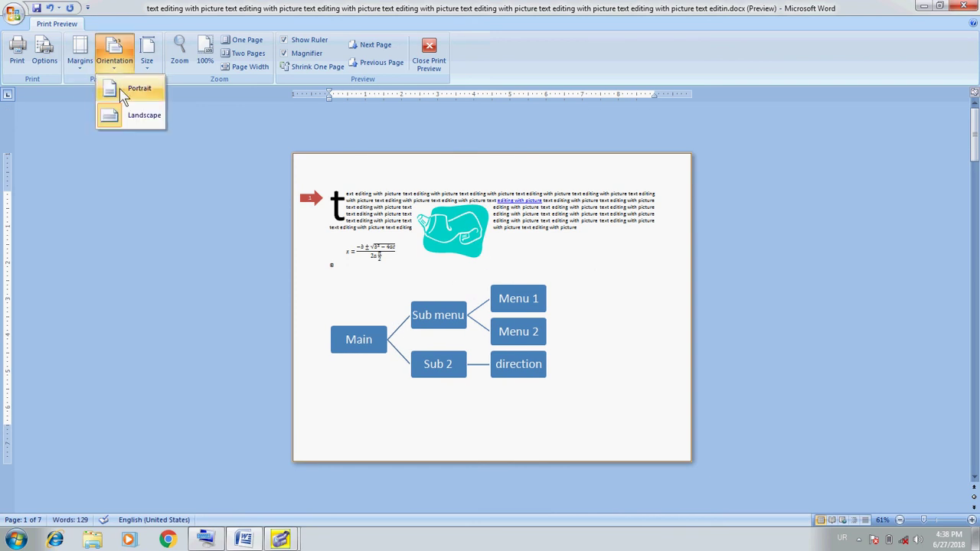
{"action": "left_click", "coordinate": [124, 90]}
{"action": "left_click", "coordinate": [427, 60]}
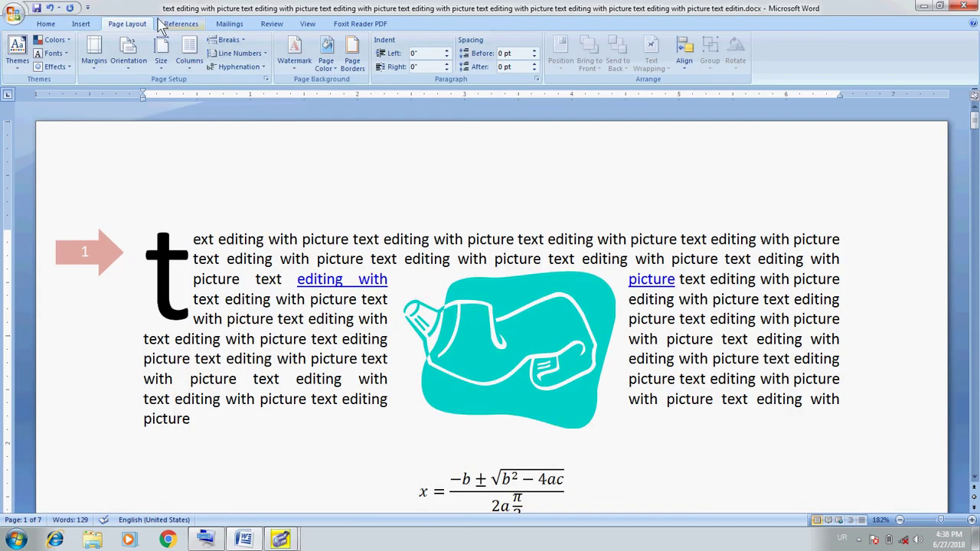
Step: Scroll the paper Size list and choose A4 for the document
{"action": "left_click", "coordinate": [163, 68]}
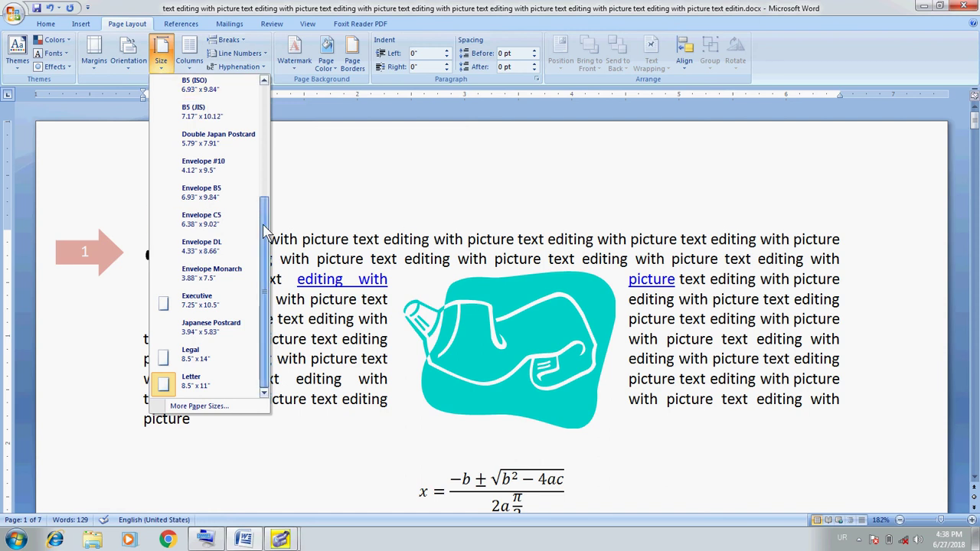
{"action": "left_click_drag", "start_coordinate": [264, 230], "coordinate": [264, 103]}
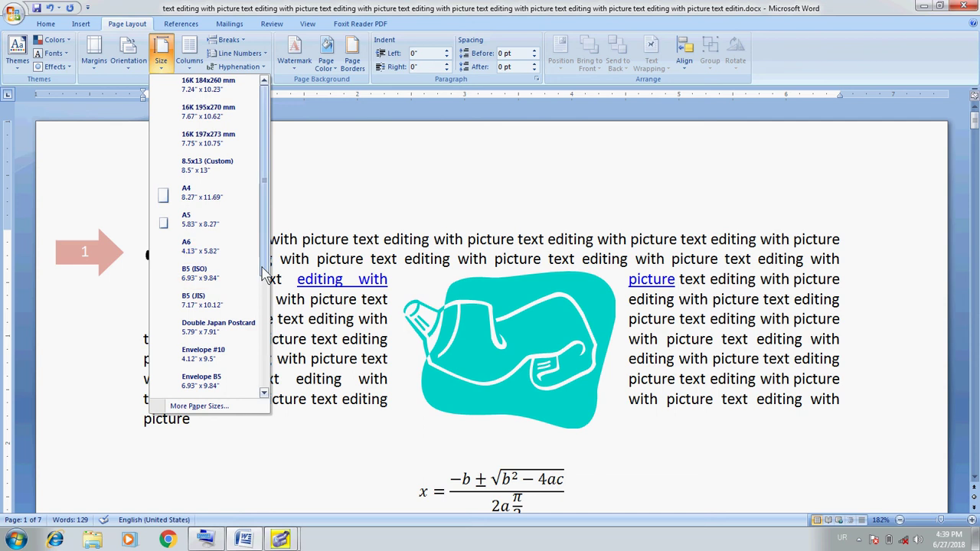
{"action": "left_click_drag", "start_coordinate": [263, 272], "coordinate": [267, 395]}
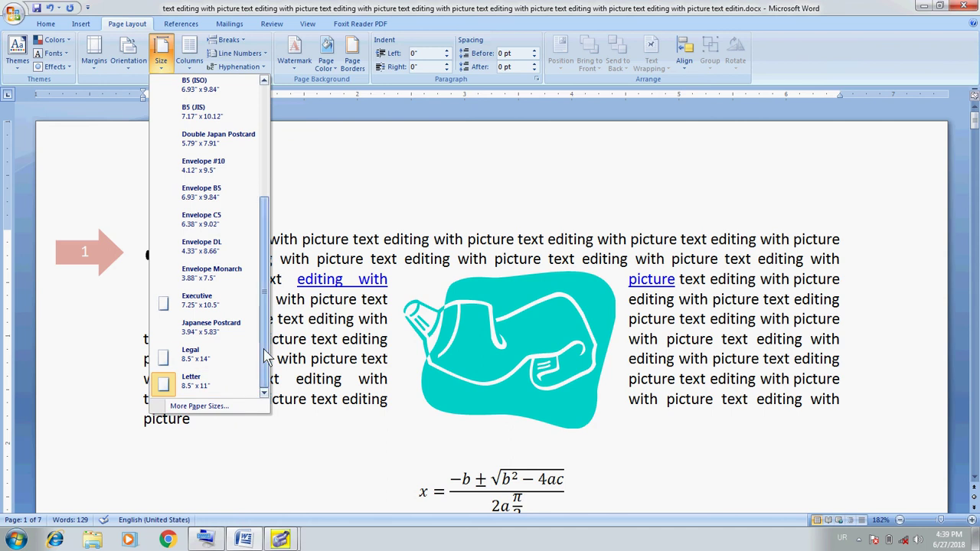
{"action": "left_click_drag", "start_coordinate": [266, 356], "coordinate": [261, 234]}
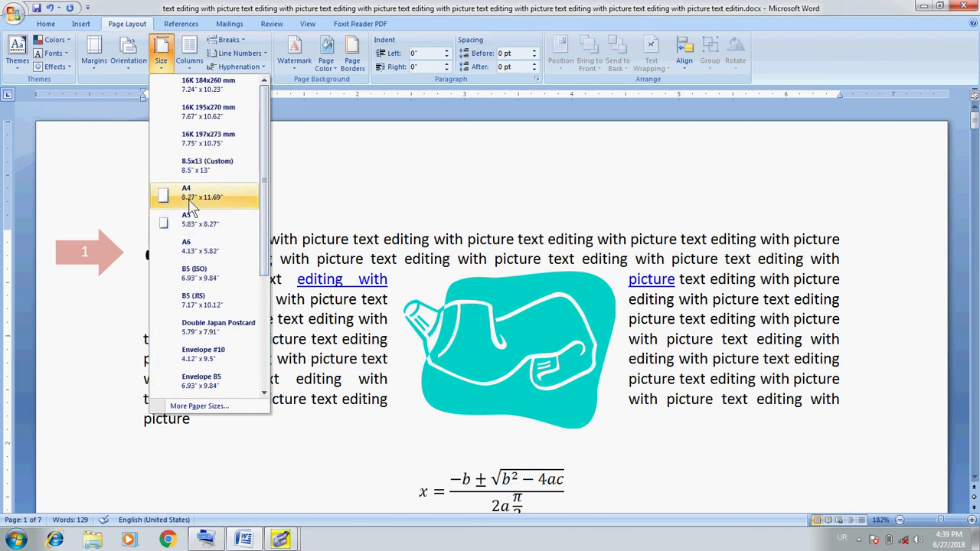
{"action": "left_click", "coordinate": [192, 202]}
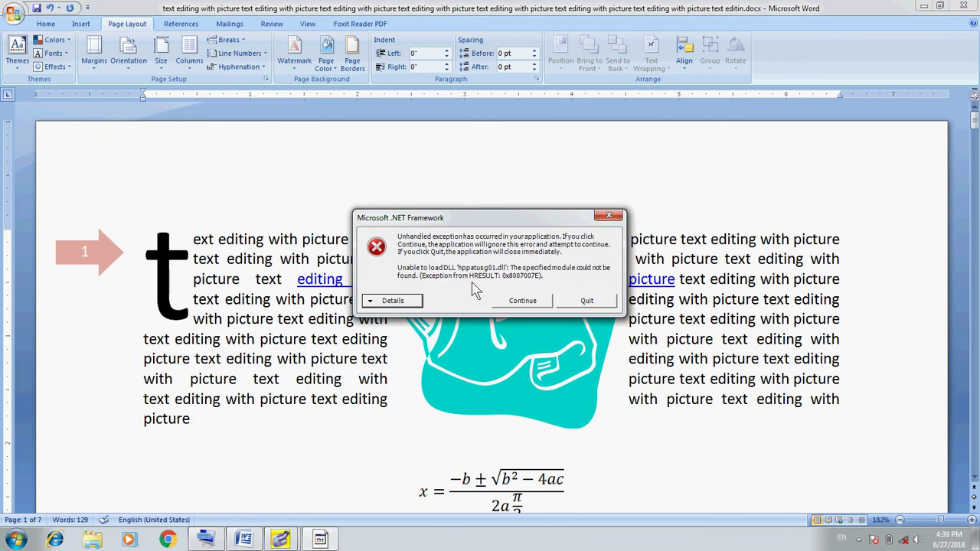
Step: Dismiss the .NET error with Continue and browse the paper sizes without changing them
{"action": "left_click", "coordinate": [523, 301]}
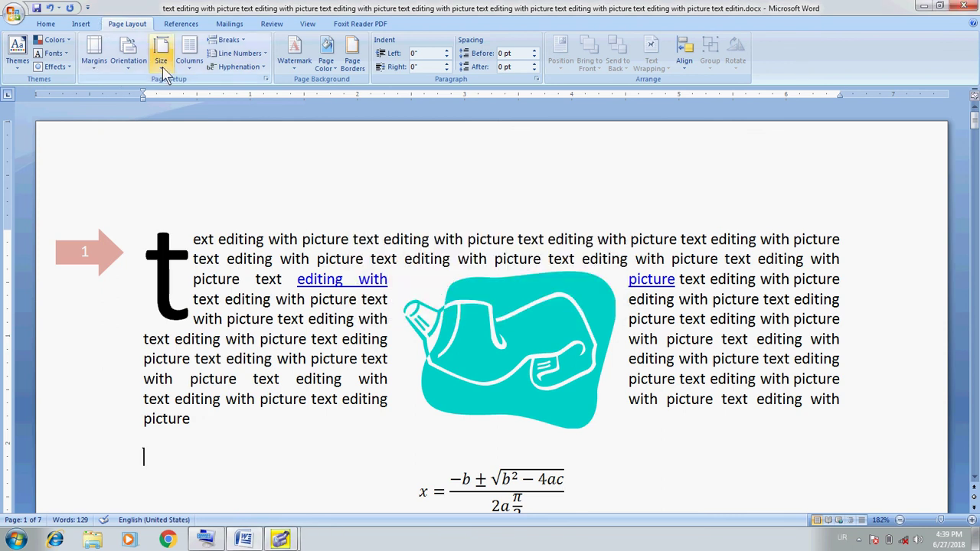
{"action": "left_click", "coordinate": [164, 70]}
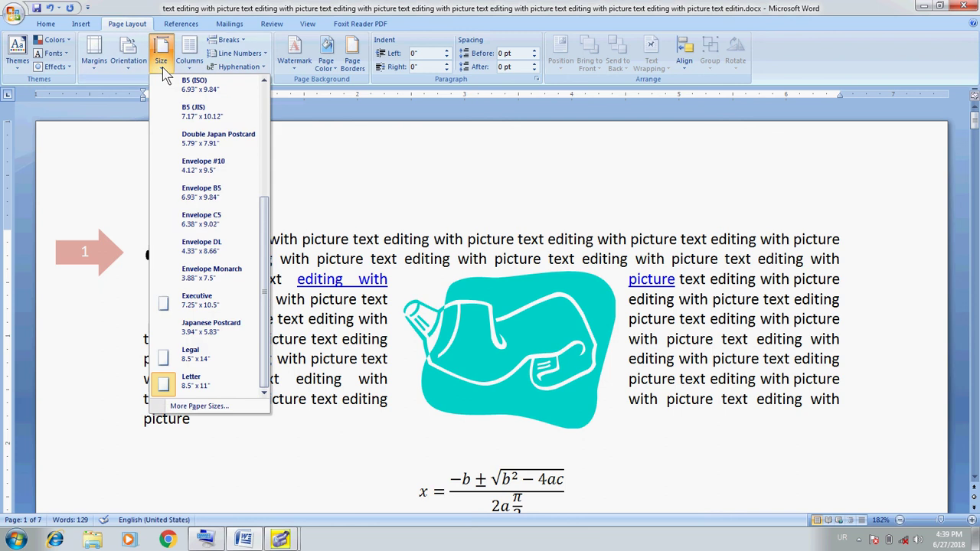
{"action": "left_click", "coordinate": [268, 135]}
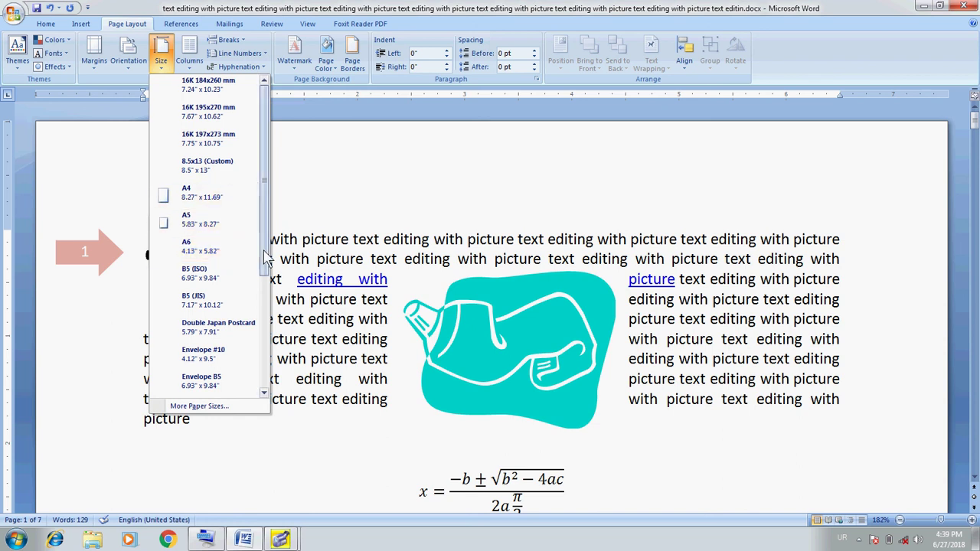
{"action": "left_click_drag", "start_coordinate": [265, 258], "coordinate": [269, 390]}
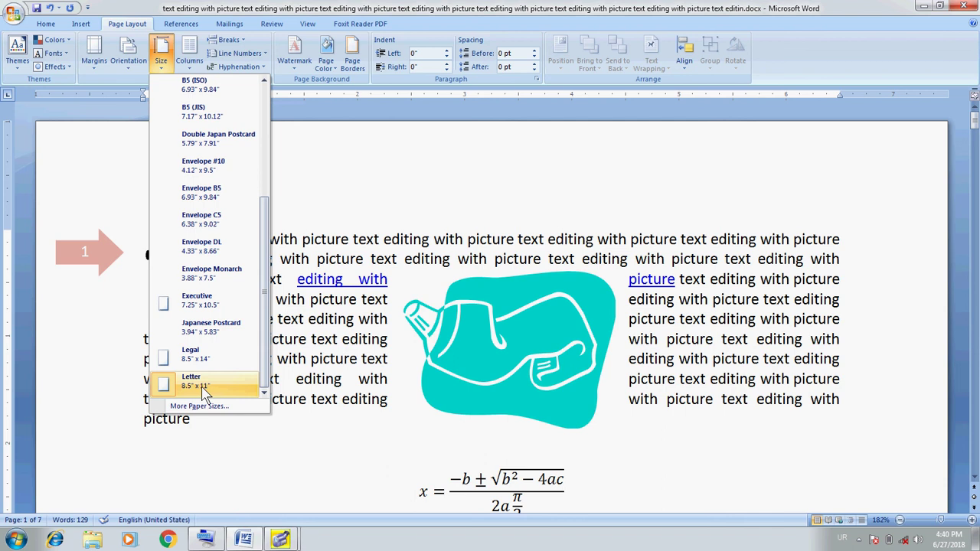
{"action": "left_click_drag", "start_coordinate": [267, 375], "coordinate": [264, 206]}
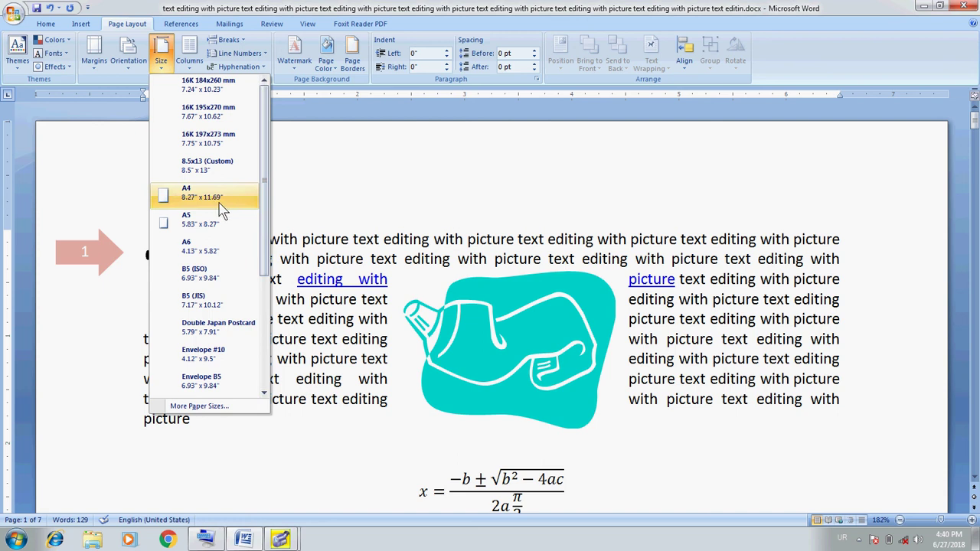
{"action": "left_click_drag", "start_coordinate": [265, 207], "coordinate": [270, 321]}
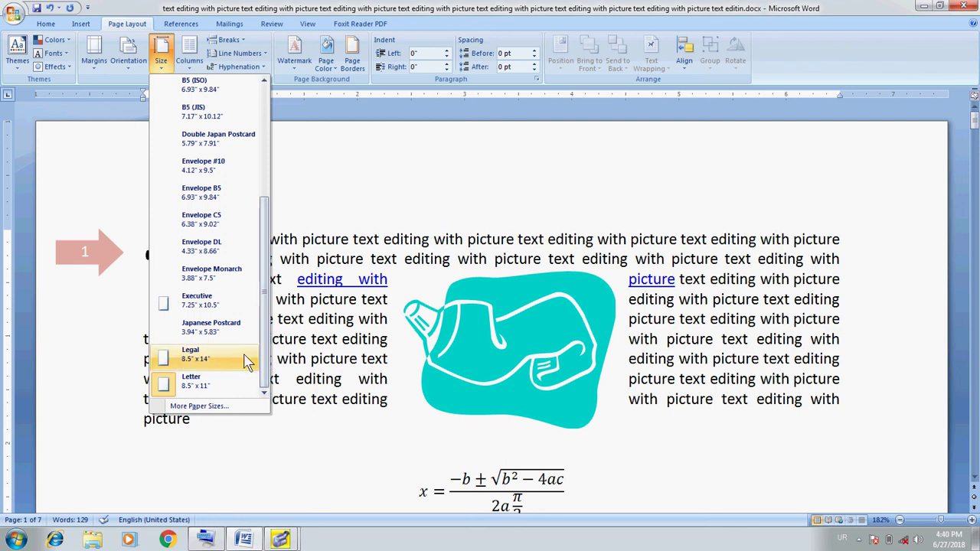
Step: Bring up the Super Screen Recorder window and minimize it again
{"action": "left_click", "coordinate": [281, 540]}
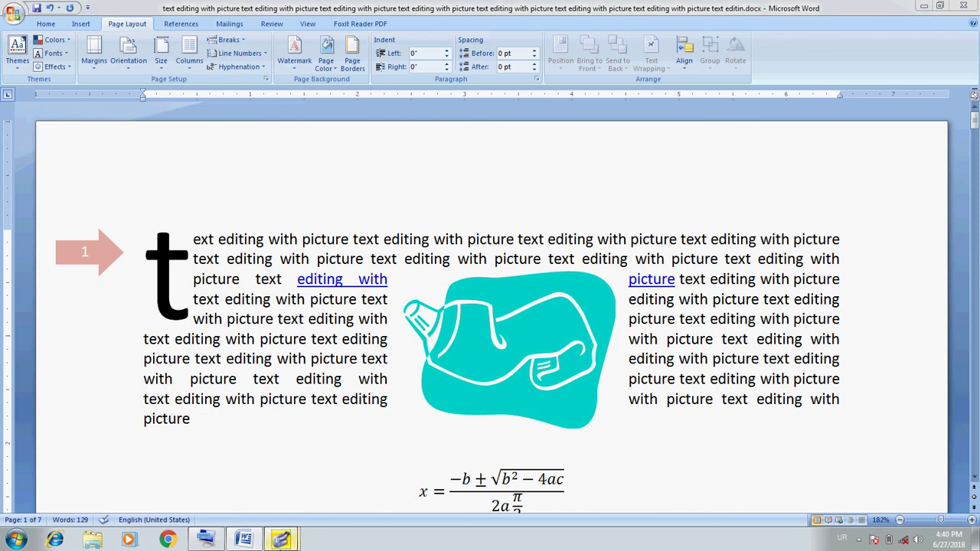
{"action": "left_click", "coordinate": [205, 478]}
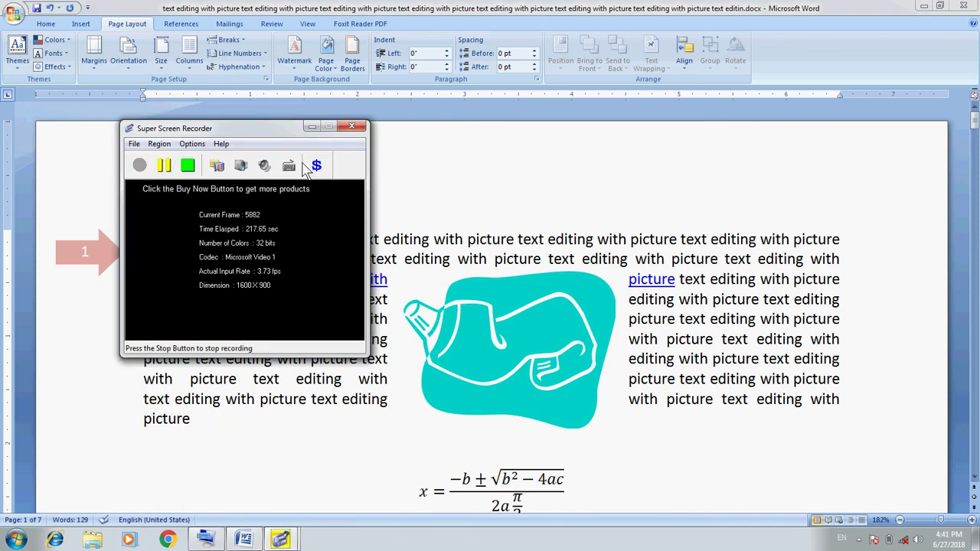
{"action": "left_click", "coordinate": [312, 126]}
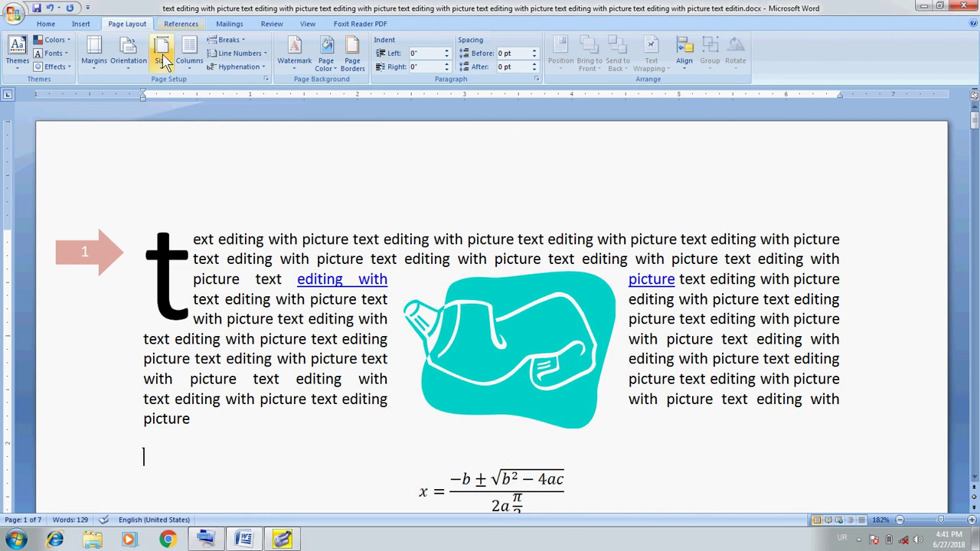
Step: Keep the text in a single column using the Columns list
{"action": "left_click", "coordinate": [161, 55]}
{"action": "left_click", "coordinate": [249, 12]}
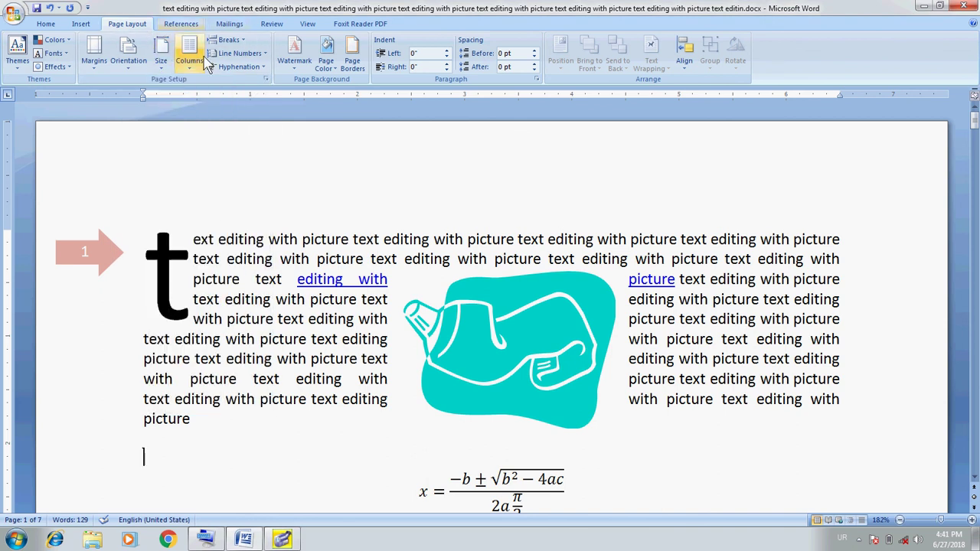
{"action": "left_click", "coordinate": [189, 58]}
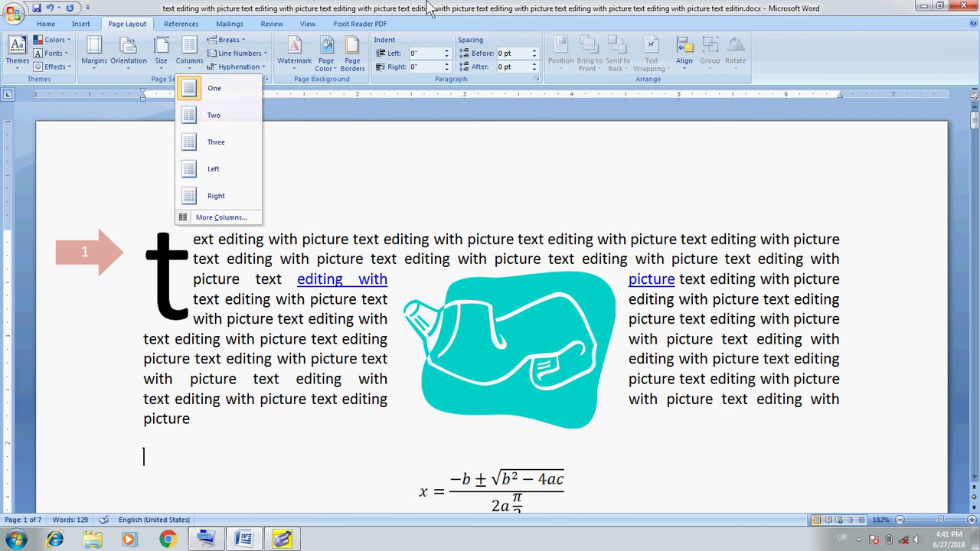
{"action": "left_click", "coordinate": [214, 88]}
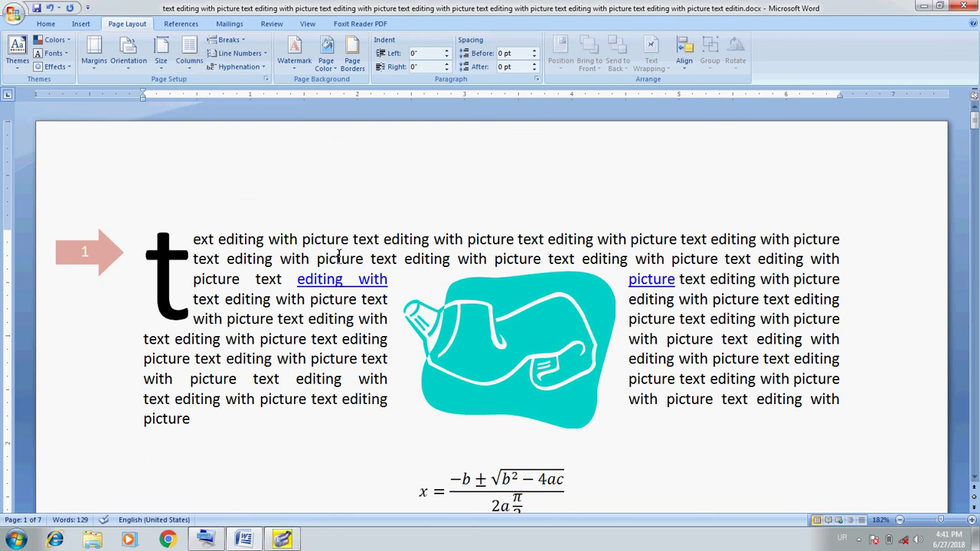
Step: Undo formatting to restore the drop-cap T, then start a new blank document
{"action": "key", "text": "ctrl+Home"}
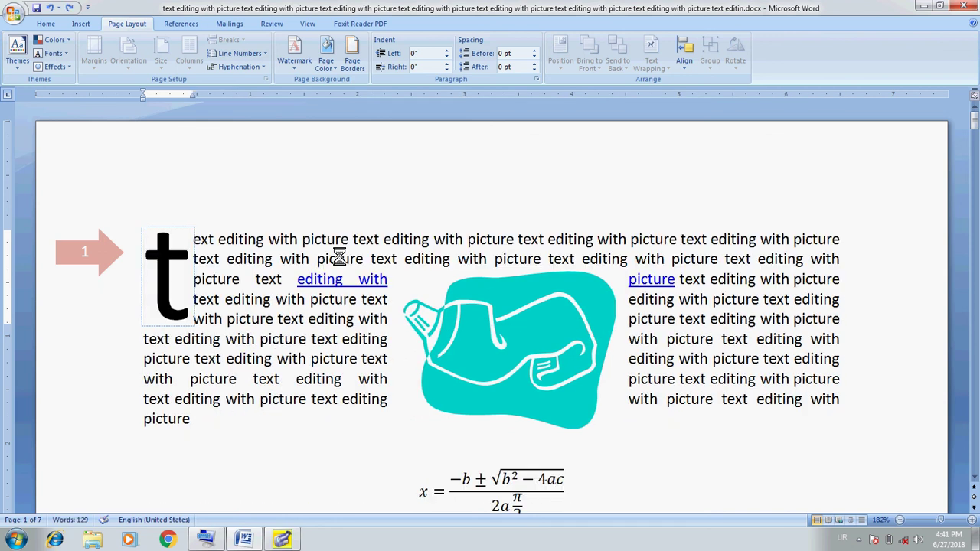
{"action": "left_click", "coordinate": [198, 419]}
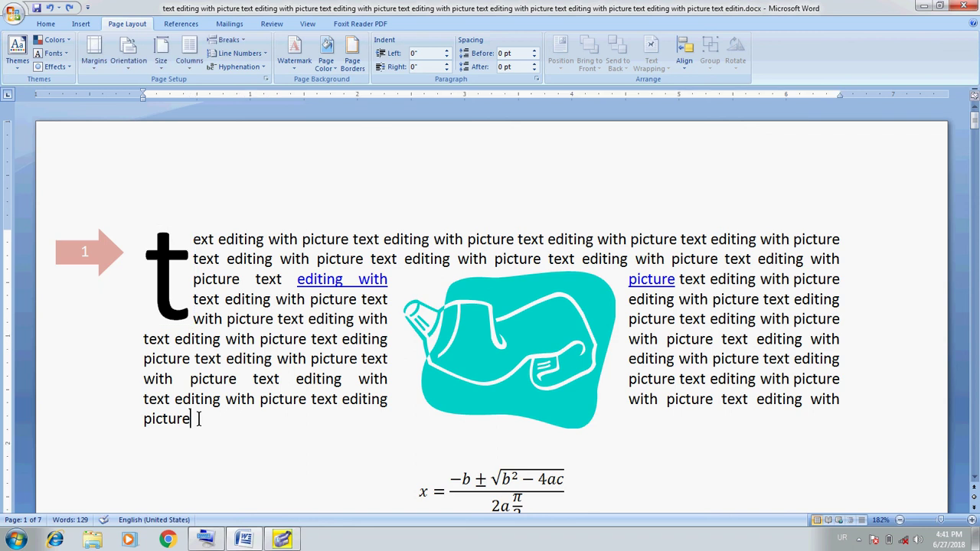
{"action": "key", "text": "ctrl+z"}
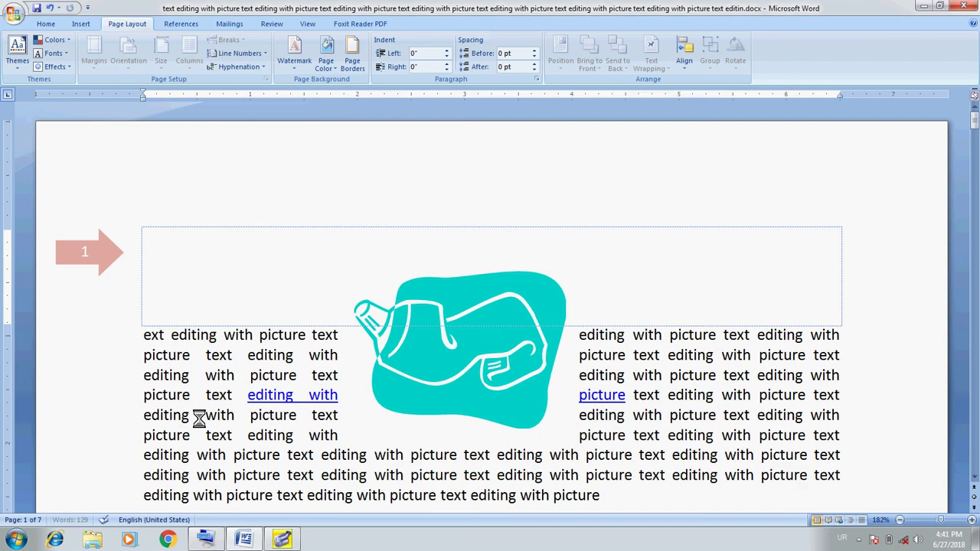
{"action": "key", "text": "ctrl+z"}
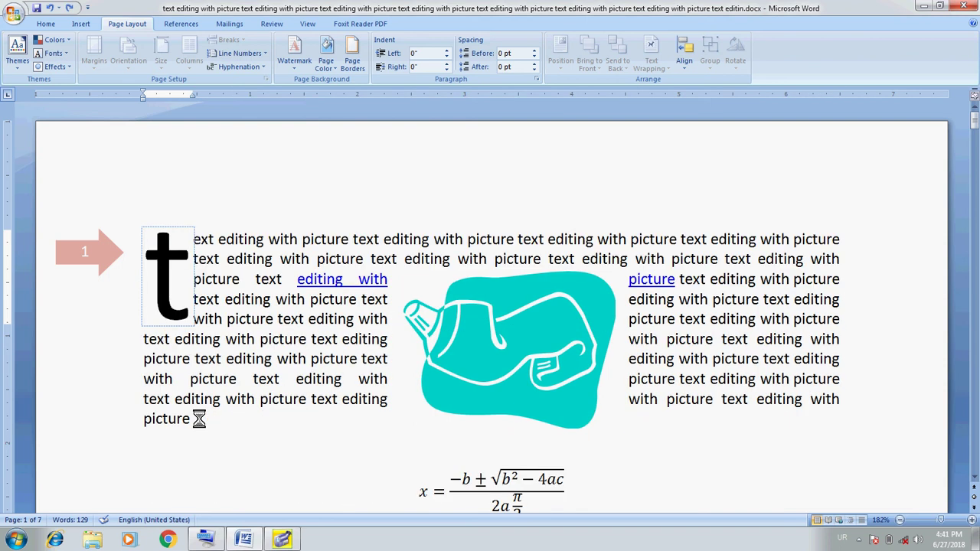
{"action": "left_click", "coordinate": [233, 238]}
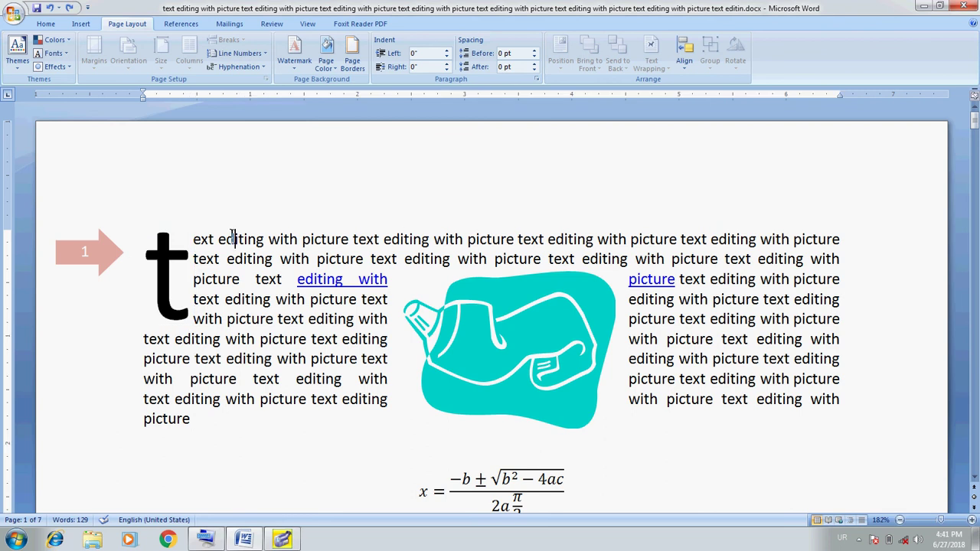
{"action": "key", "text": "Return"}
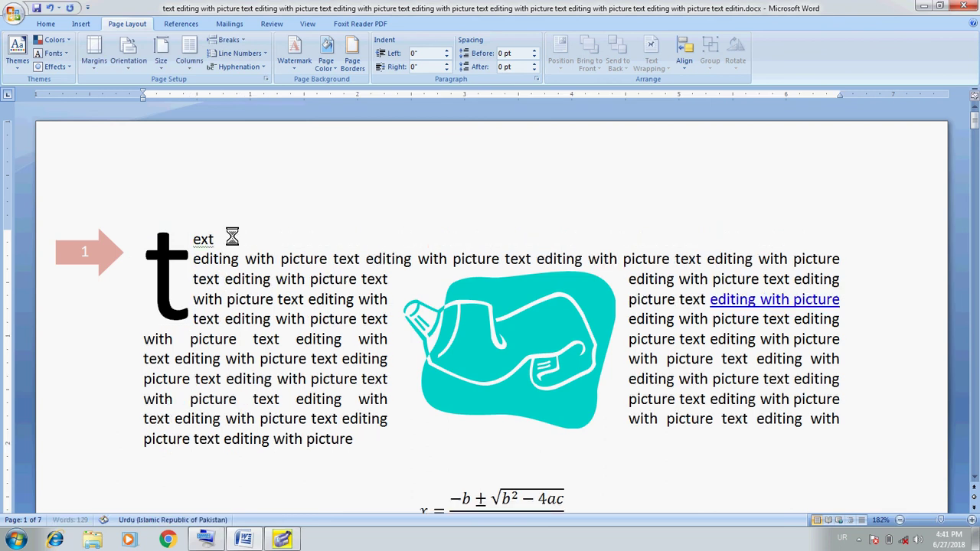
{"action": "key", "text": "BackSpace"}
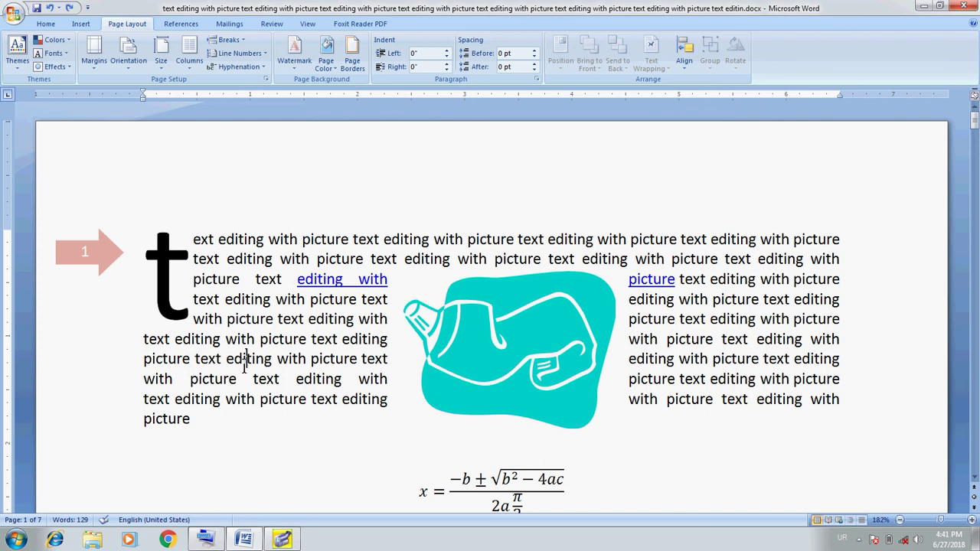
{"action": "key", "text": "ctrl+n"}
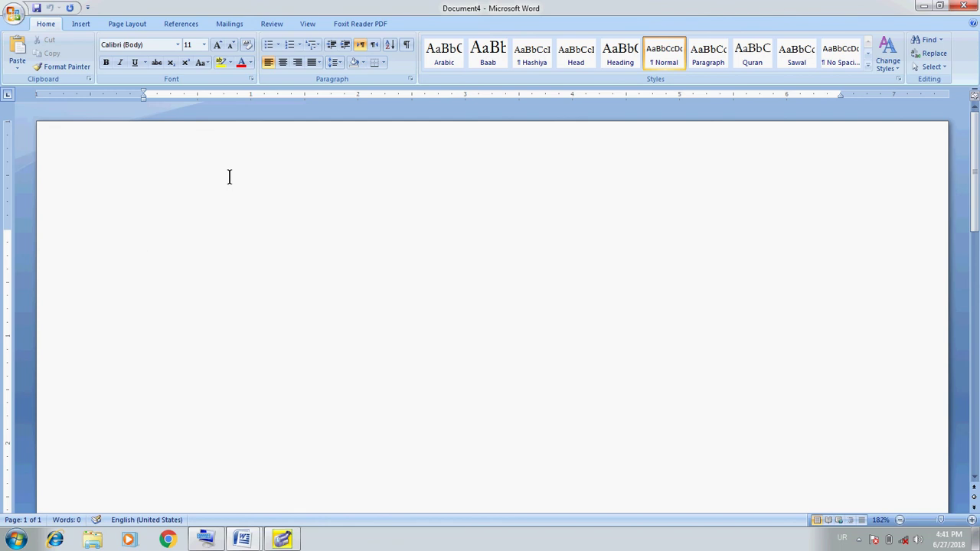
Step: Switch the input language to Urdu and split the page into three columns
{"action": "key", "text": "alt+shift"}
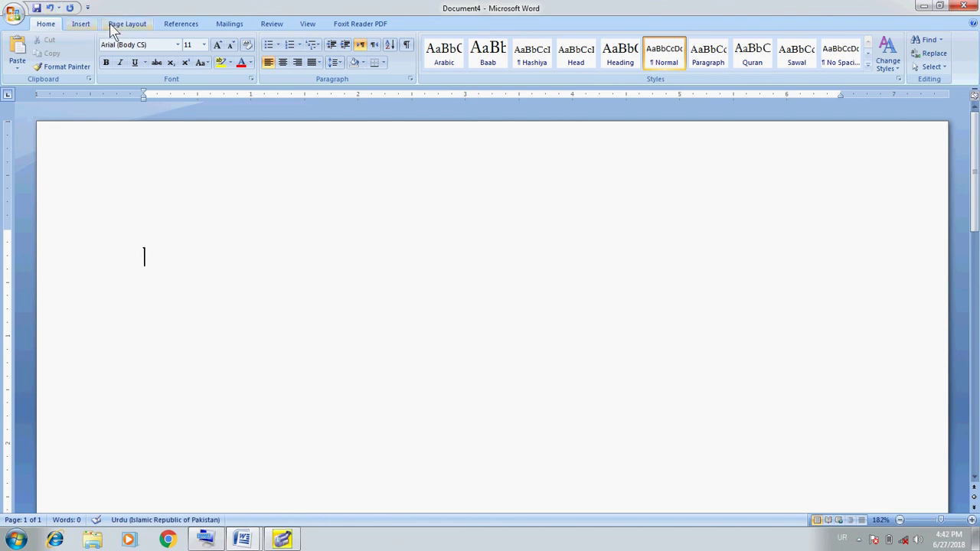
{"action": "left_click", "coordinate": [127, 25]}
{"action": "left_click", "coordinate": [189, 68]}
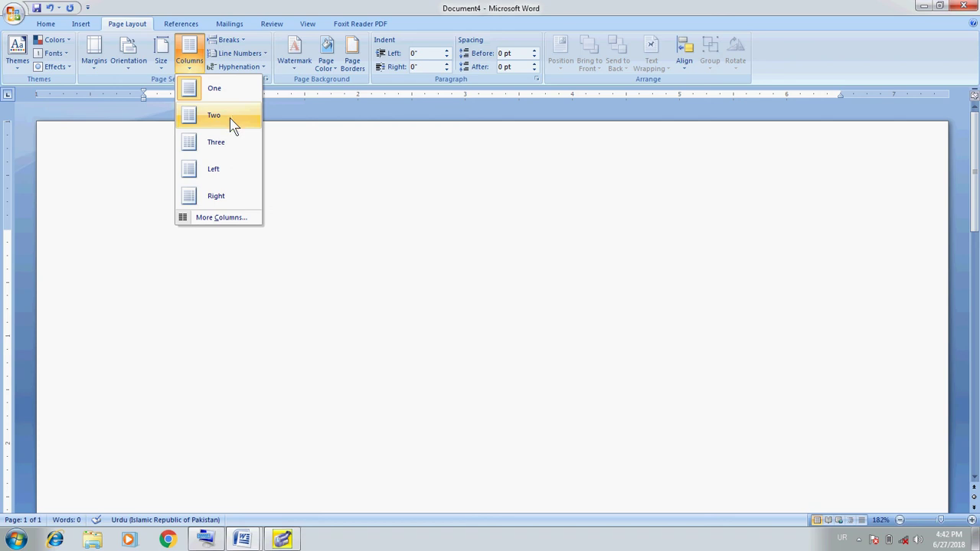
{"action": "left_click", "coordinate": [235, 142]}
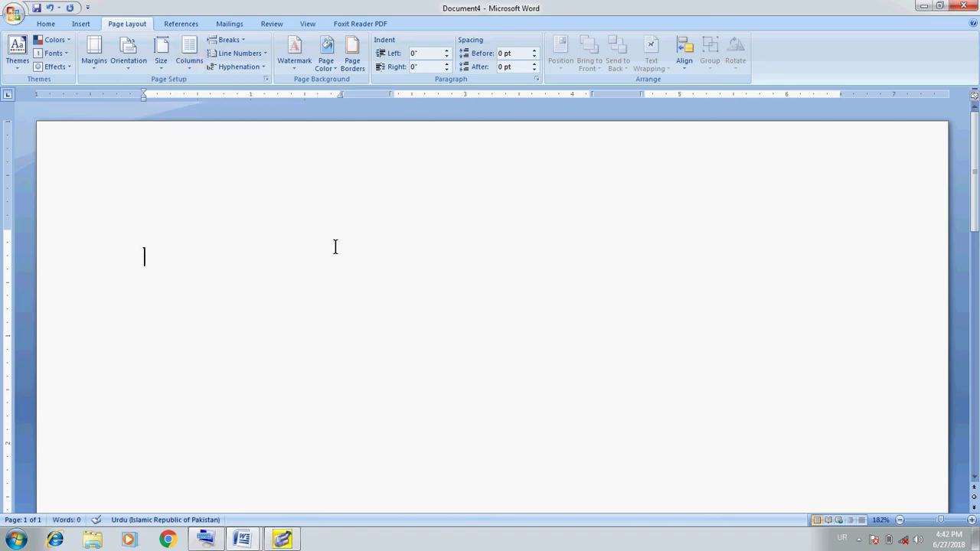
Step: Inspect the edges of the three columns along the ruler
{"action": "left_click", "coordinate": [140, 94]}
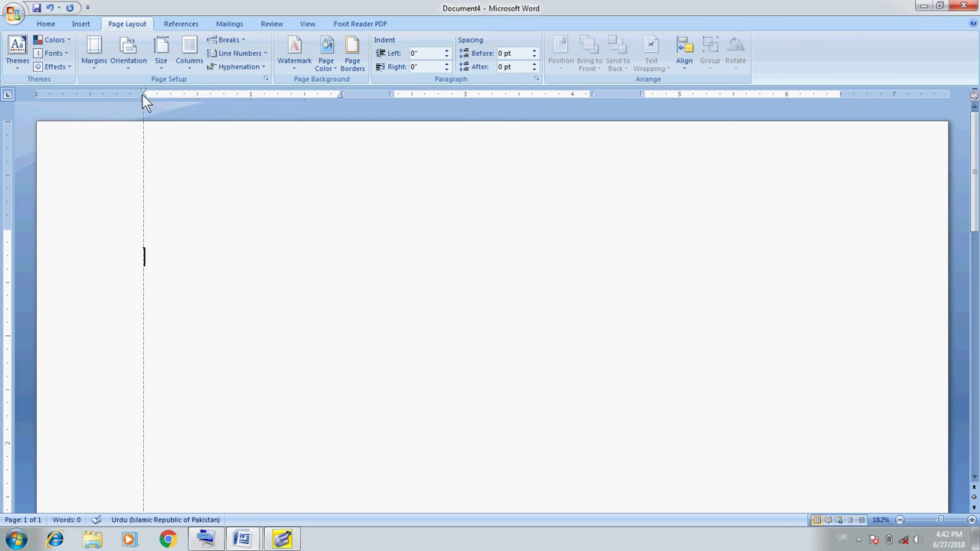
{"action": "left_click", "coordinate": [339, 94]}
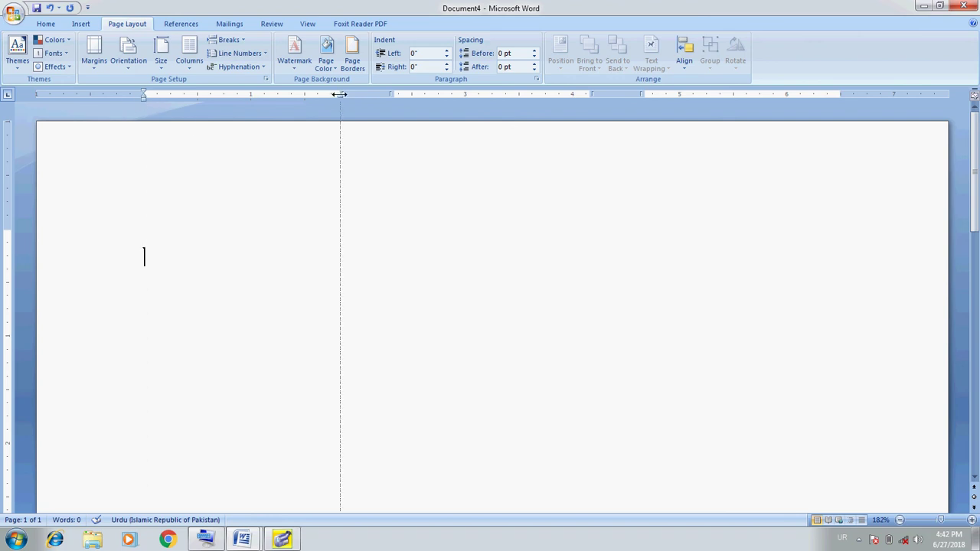
{"action": "left_click", "coordinate": [393, 93]}
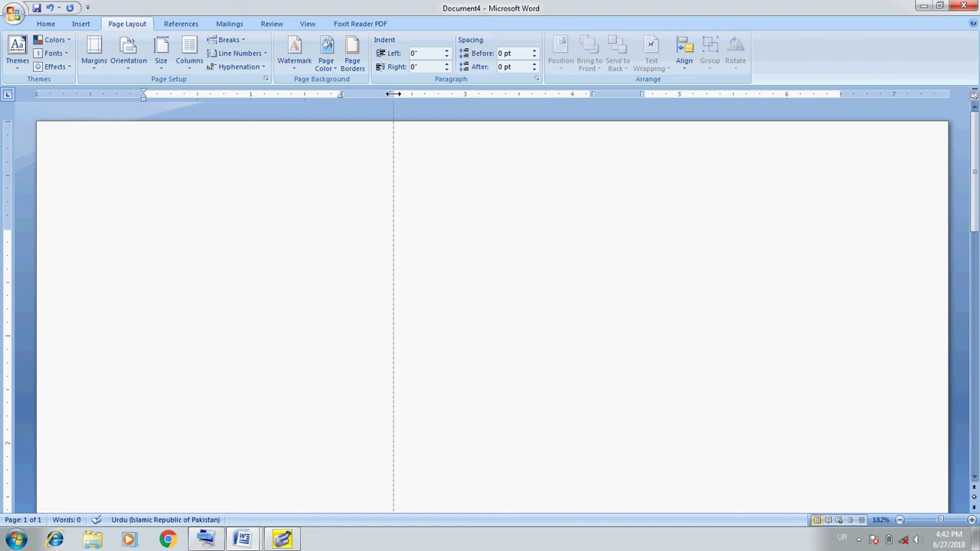
{"action": "left_click", "coordinate": [591, 94]}
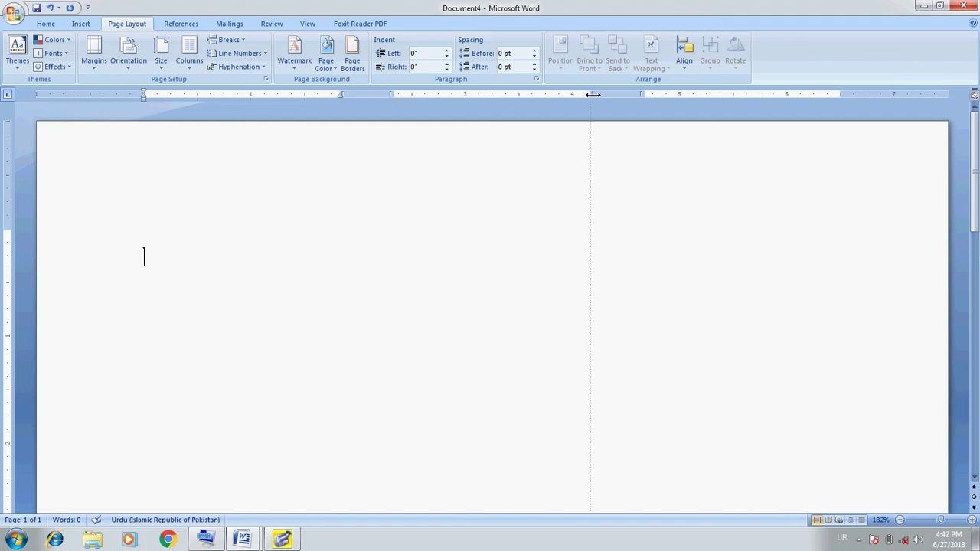
{"action": "left_click", "coordinate": [642, 93]}
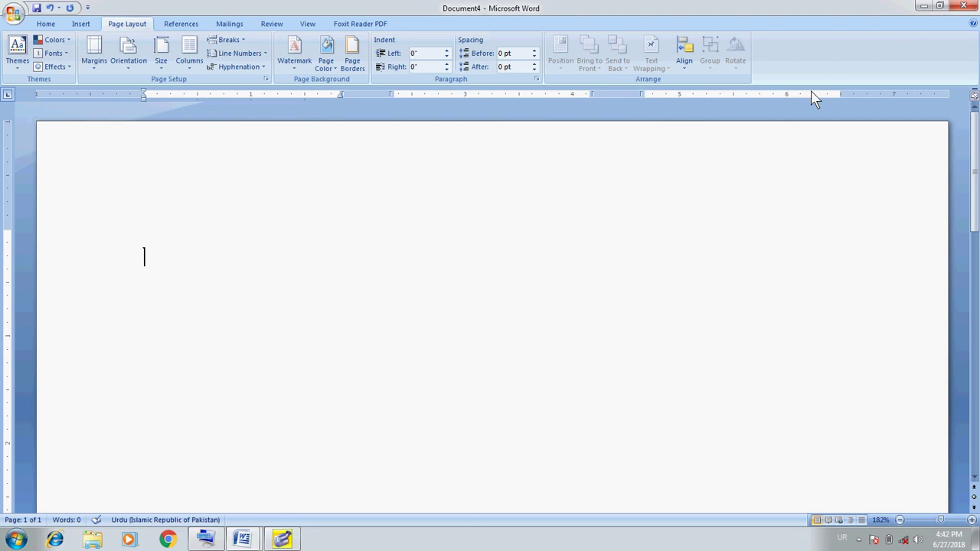
{"action": "left_click", "coordinate": [840, 91]}
Step: Replace a stray Urdu word with the English sentence 'Three column text editing on page'
{"action": "type", "text": "ت"}
{"action": "type", "text": "ھر"}
{"action": "key", "text": "BackSpace"}
{"action": "key", "text": "BackSpace"}
{"action": "key", "text": "BackSpace"}
{"action": "key", "text": "alt+shift"}
{"action": "type", "text": "Three co"}
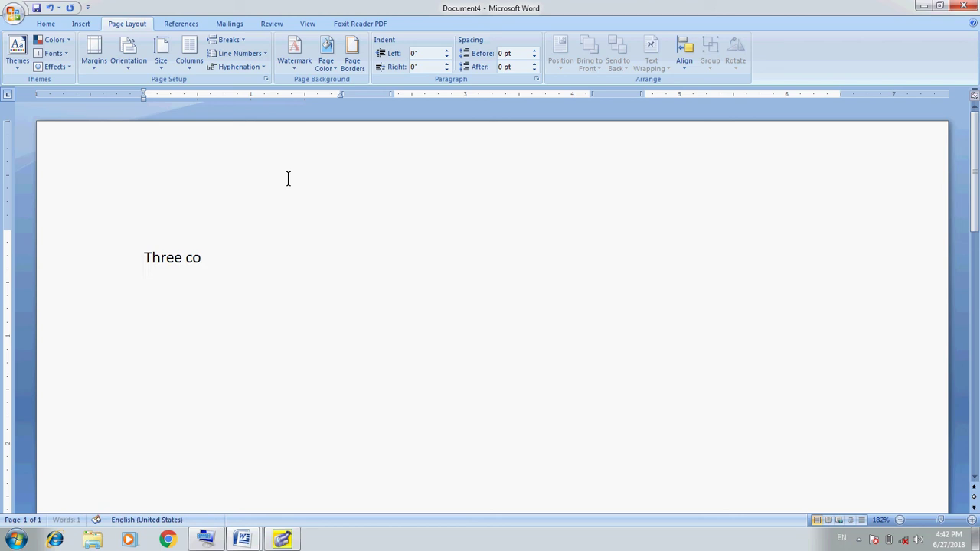
{"action": "type", "text": "lumn text"}
{"action": "type", "text": " editing on"}
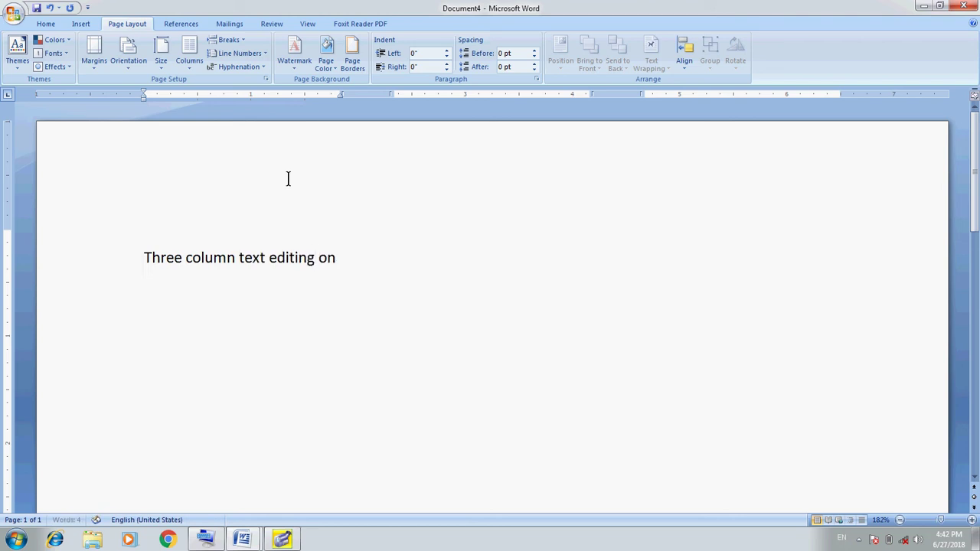
{"action": "type", "text": " page"}
Step: Duplicate the sentence, justify the paragraph and end it with a period
{"action": "key", "text": "ctrl+a"}
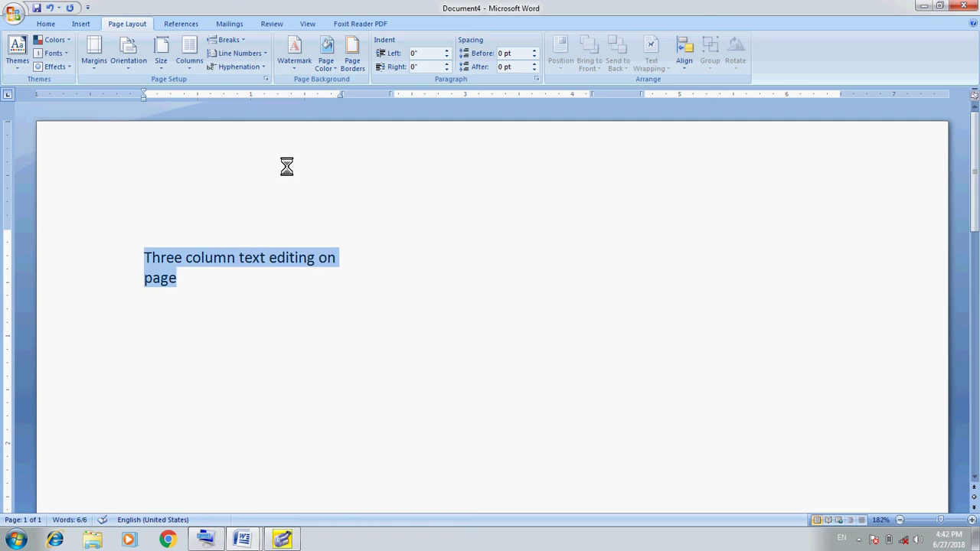
{"action": "key", "text": "Right"}
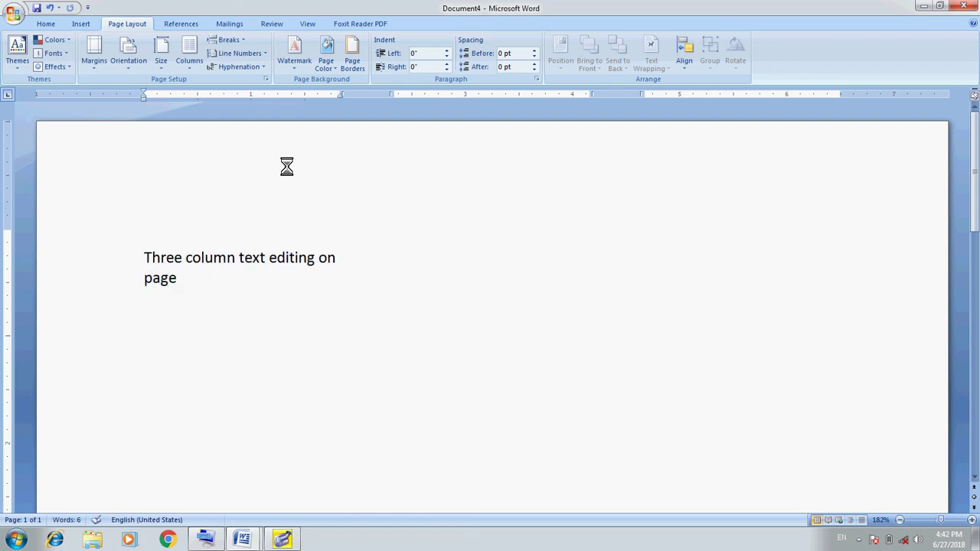
{"action": "type", "text": "Three column text editing on page"}
{"action": "type", "text": "Three column text editing on page"}
{"action": "key", "text": "ctrl+v"}
{"action": "key", "text": "ctrl+v"}
{"action": "key", "text": "ctrl+v"}
{"action": "key", "text": "ctrl+v"}
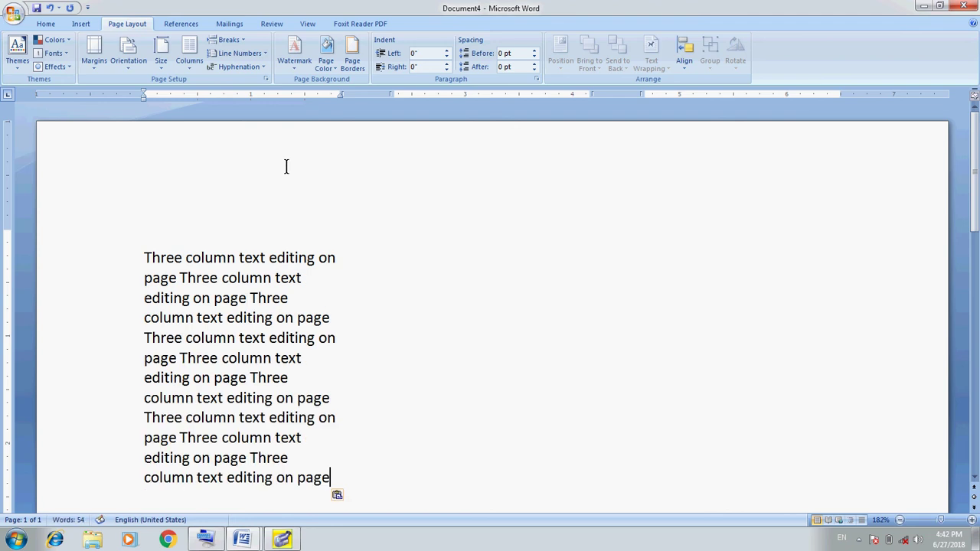
{"action": "key", "text": "ctrl+j"}
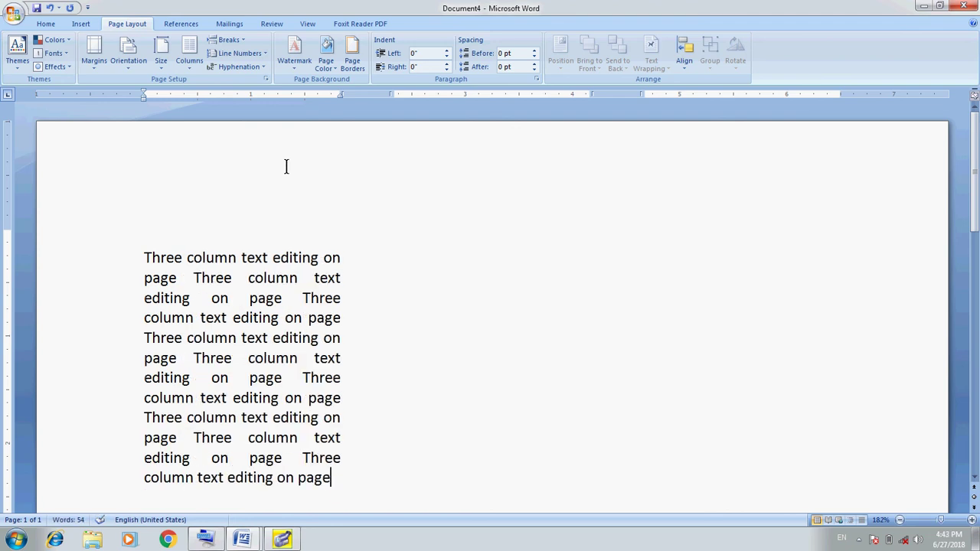
{"action": "type", "text": "Three column text editing on page"}
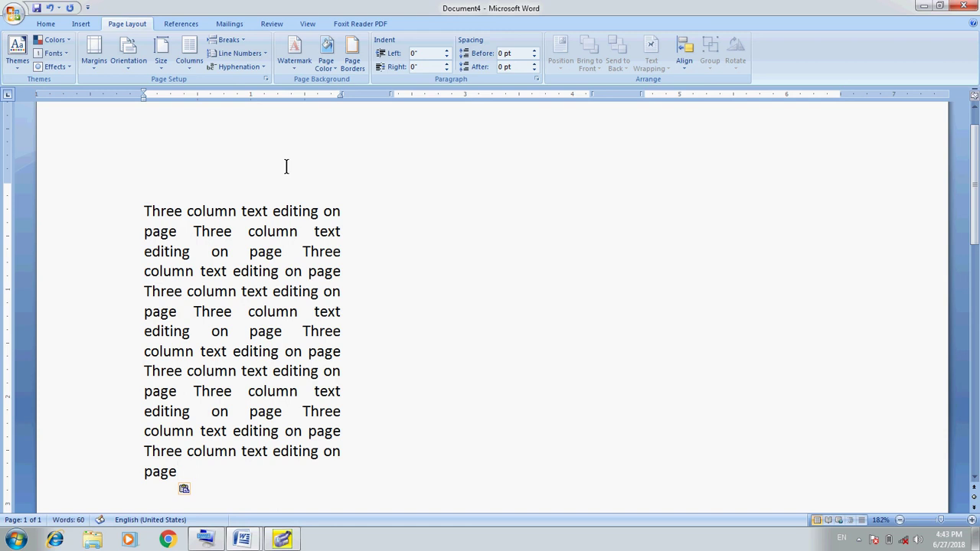
{"action": "type", "text": "."}
Step: Paste the paragraph repeatedly so text flows into further columns, removing the empty top line
{"action": "key", "text": "ctrl+a"}
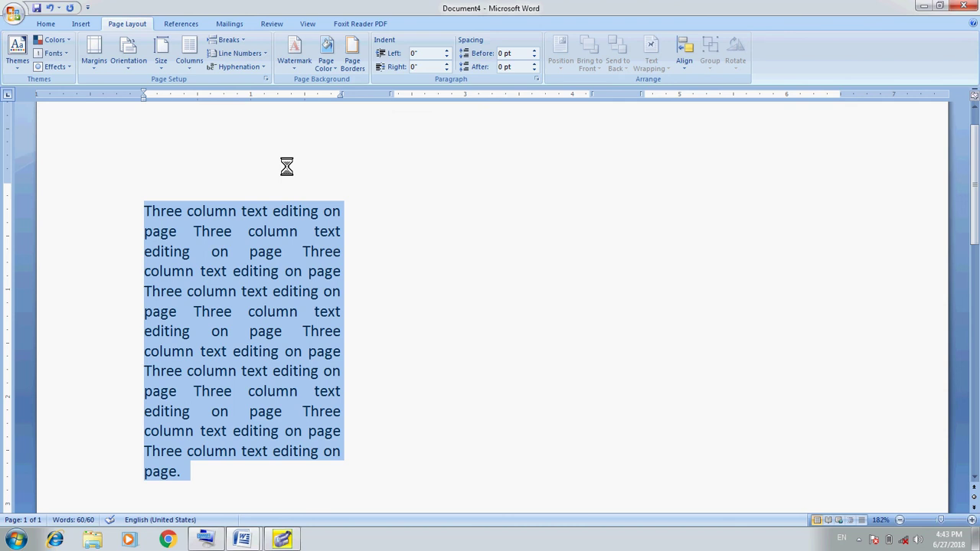
{"action": "key", "text": "Right"}
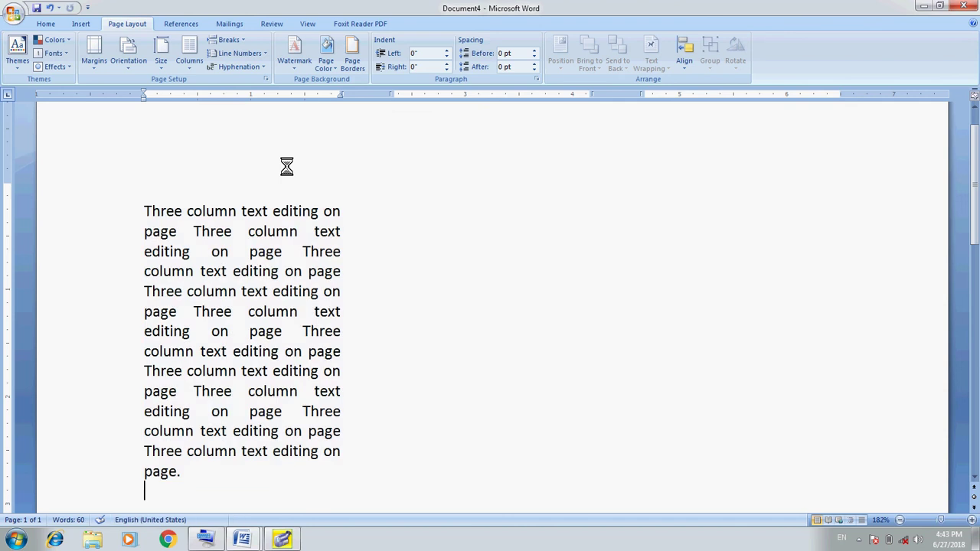
{"action": "key", "text": "ctrl+v"}
{"action": "key", "text": "ctrl+v"}
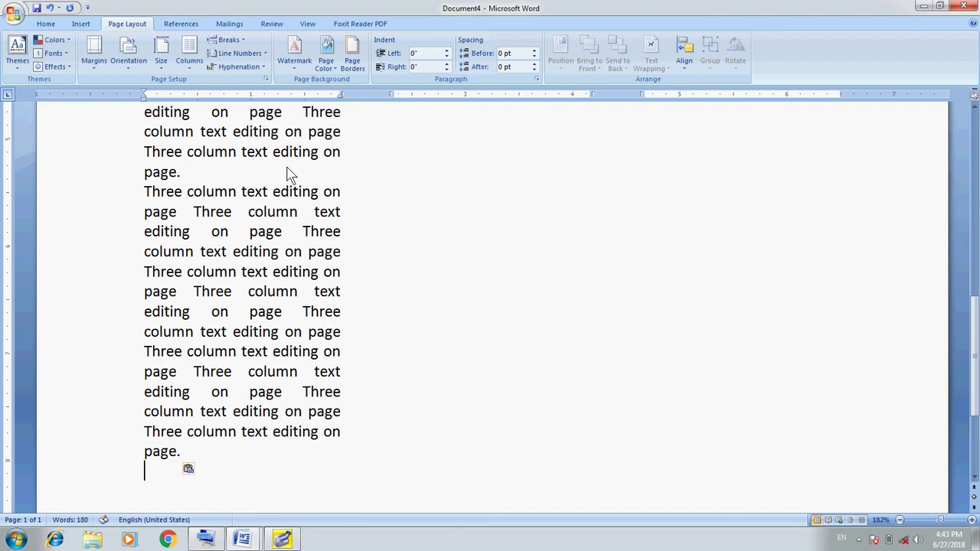
{"action": "type", "text": "Three column text editing on page Three column text editing on page Three column text editing on page Three column text editing on page Three column text editing on page Three column text editing on page Three column text editing on page Three column text editing on page Three column text editing on page Three column text editing on page."}
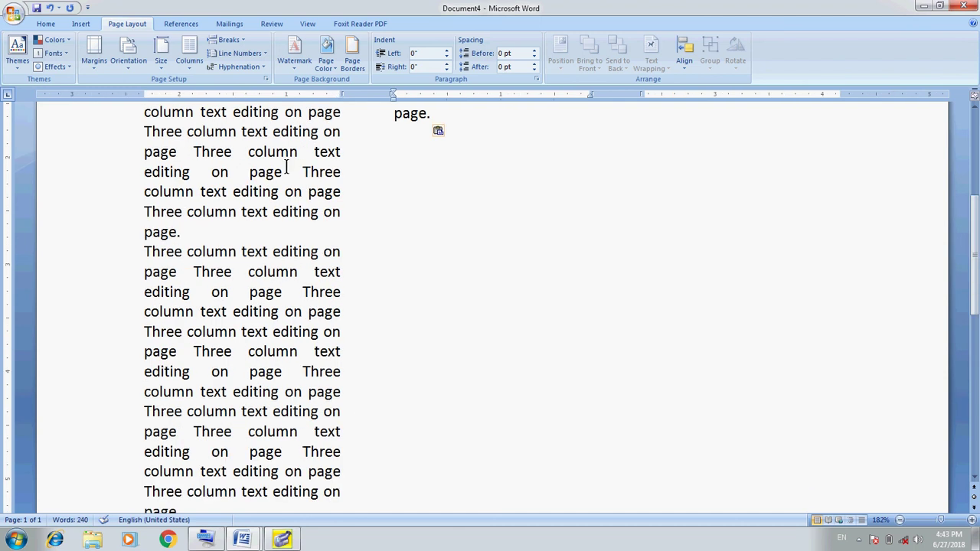
{"action": "key", "text": "Up"}
{"action": "key", "text": "Up"}
{"action": "key", "text": "Up"}
{"action": "key", "text": "Up"}
{"action": "key", "text": "Up"}
{"action": "key", "text": "Up"}
{"action": "key", "text": "Up"}
{"action": "key", "text": "Up"}
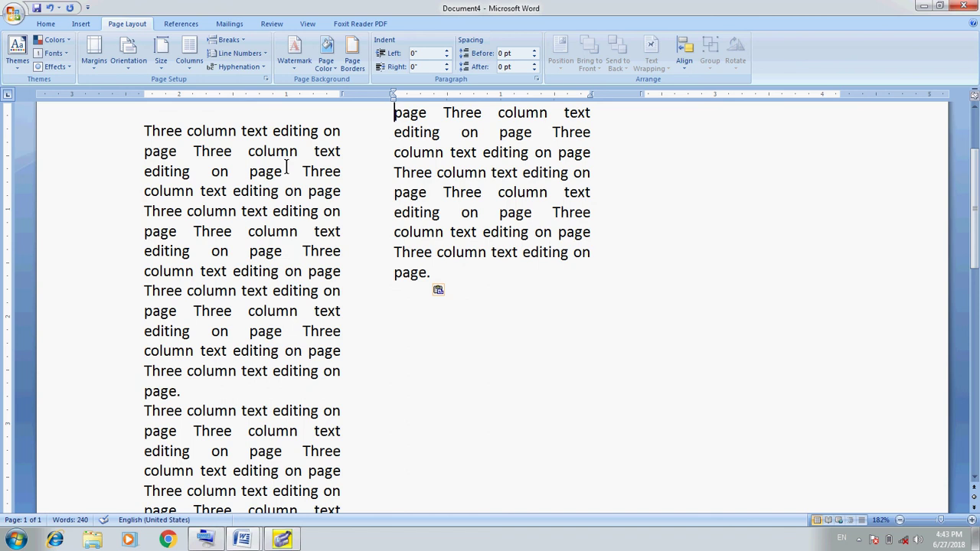
{"action": "key", "text": "Up"}
{"action": "scroll", "coordinate": [287, 167], "scroll_direction": "up", "scroll_amount": 5}
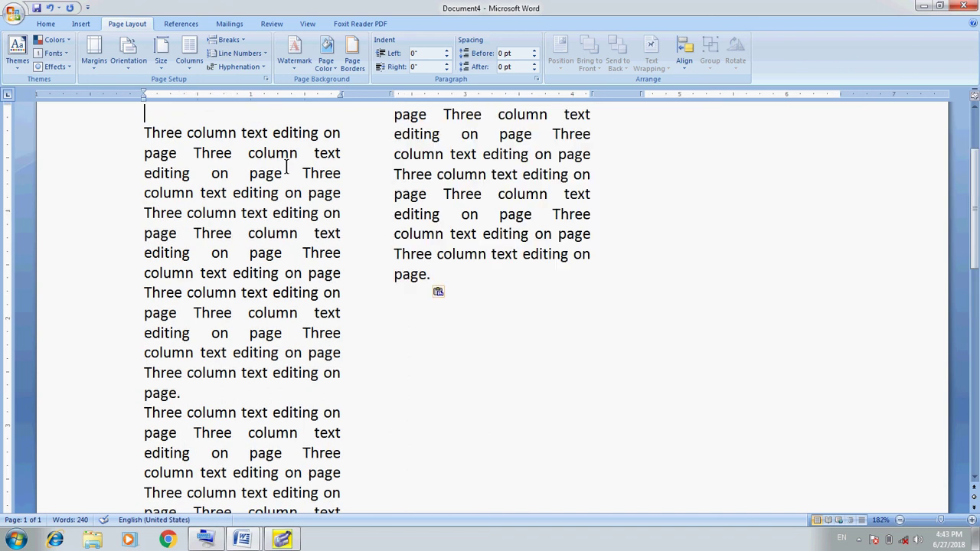
{"action": "key", "text": "Delete"}
{"action": "key", "text": "ctrl+Down"}
{"action": "key", "text": "ctrl+End"}
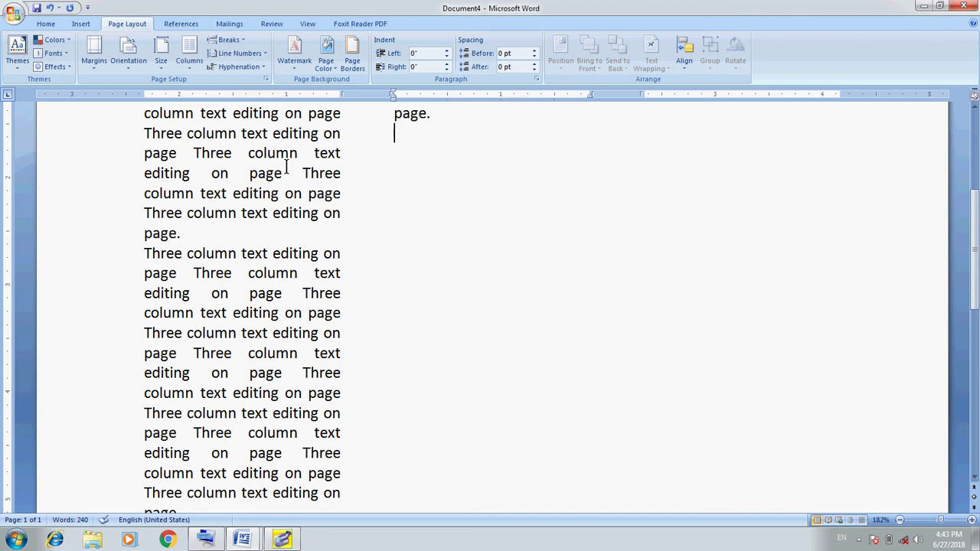
{"action": "type", "text": "Three column text editing on page Three column text editing on page Three column text editing on page Three column text editing on page Three column text editing on page Three column text editing on page Three column text editing on page Three column text editing on page Three column text editing on page Three column text editing on page."}
{"action": "type", "text": "Three column text editing on page Three column text editing on page Three column text editing on page Three column text editing on page Three column text editing on page Three column text editing on page Three column text editing on page Three column text editing on page Three column text editing on page Three column text editing on page."}
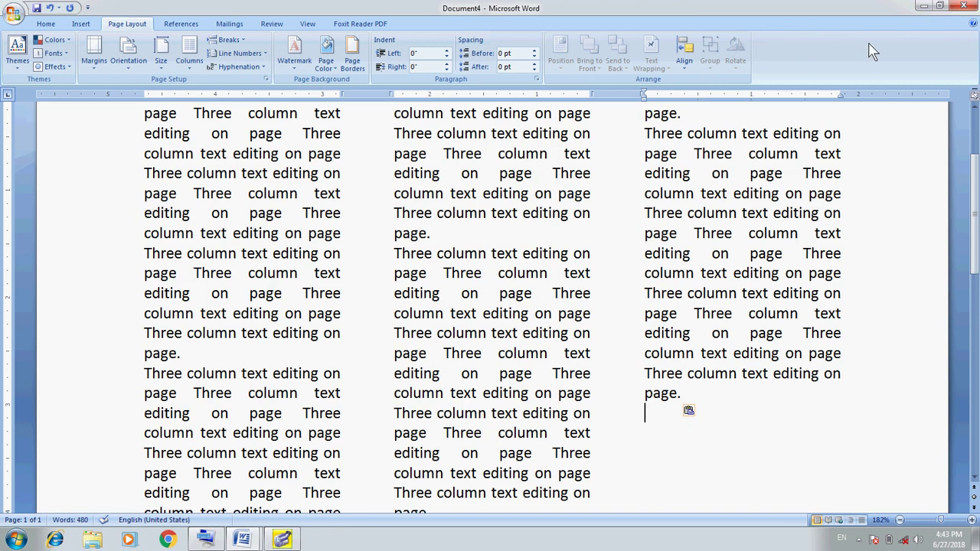
Step: Apply the Left column preset: a narrow first column beside a wide second
{"action": "left_click", "coordinate": [975, 111]}
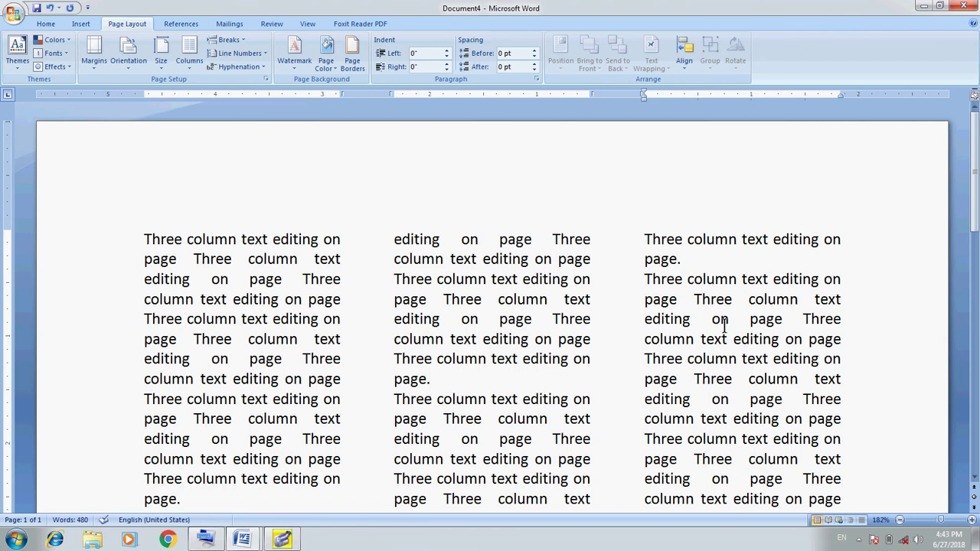
{"action": "left_click", "coordinate": [190, 63]}
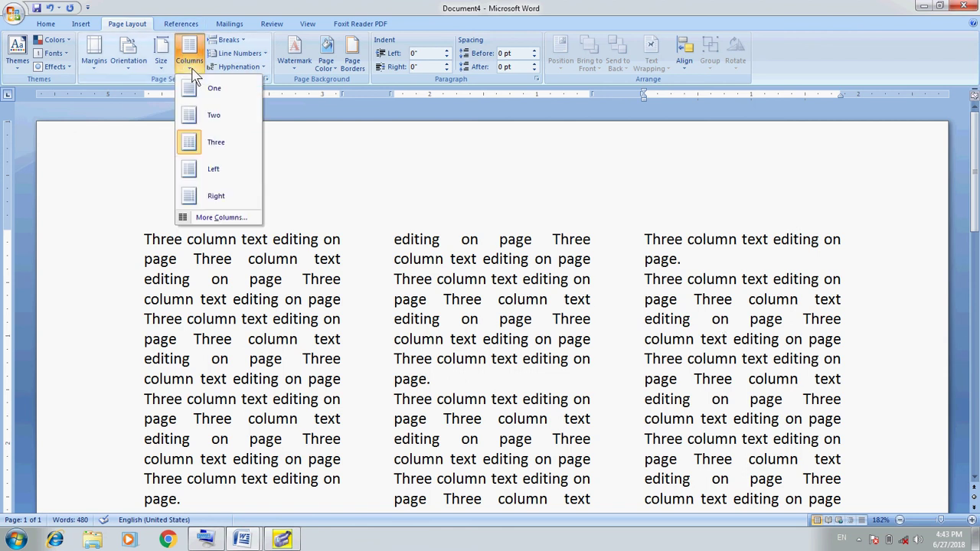
{"action": "left_click", "coordinate": [221, 171]}
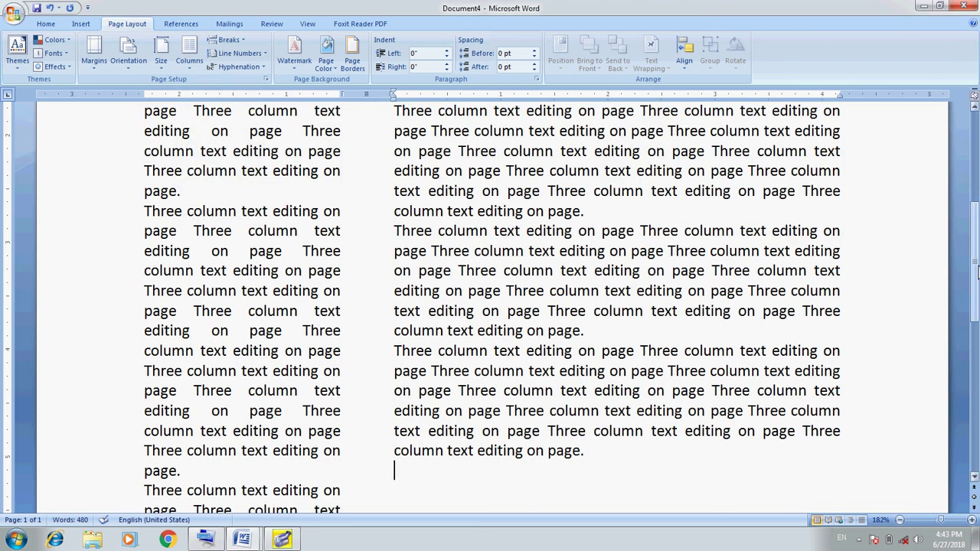
{"action": "scroll", "coordinate": [974, 260], "scroll_direction": "up", "scroll_amount": 5}
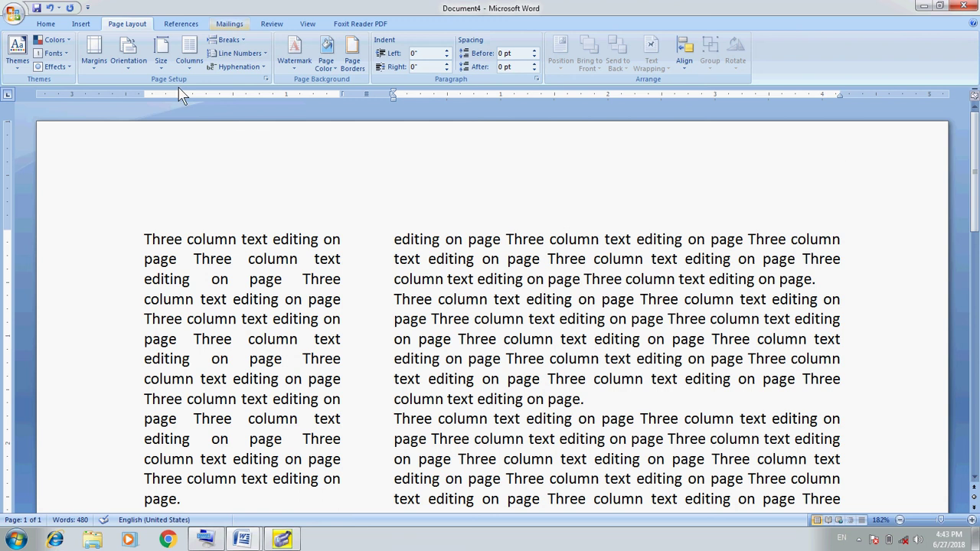
{"action": "left_click", "coordinate": [189, 54]}
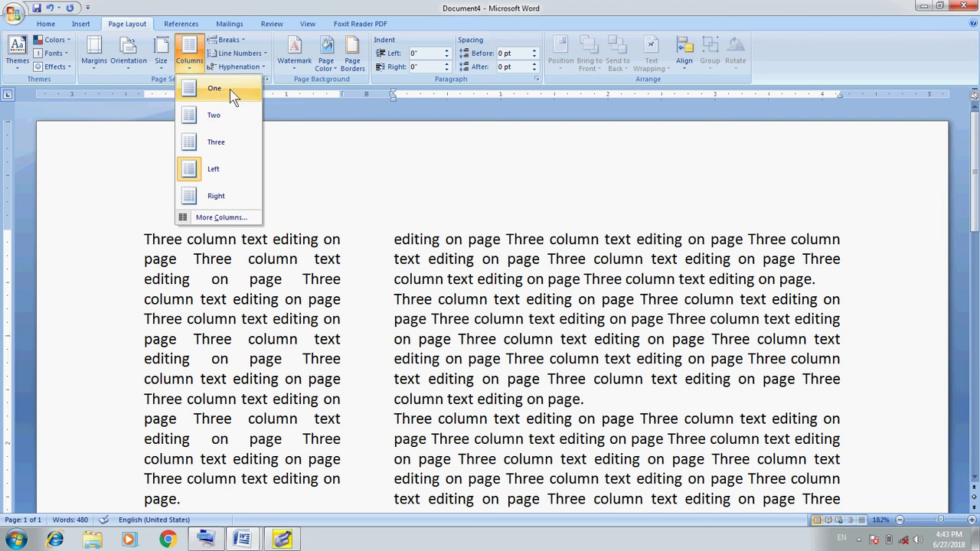
Step: In More Columns, lower the spacing from 0.5" to 0.2", widening the right column to 4.47"
{"action": "left_click", "coordinate": [247, 219]}
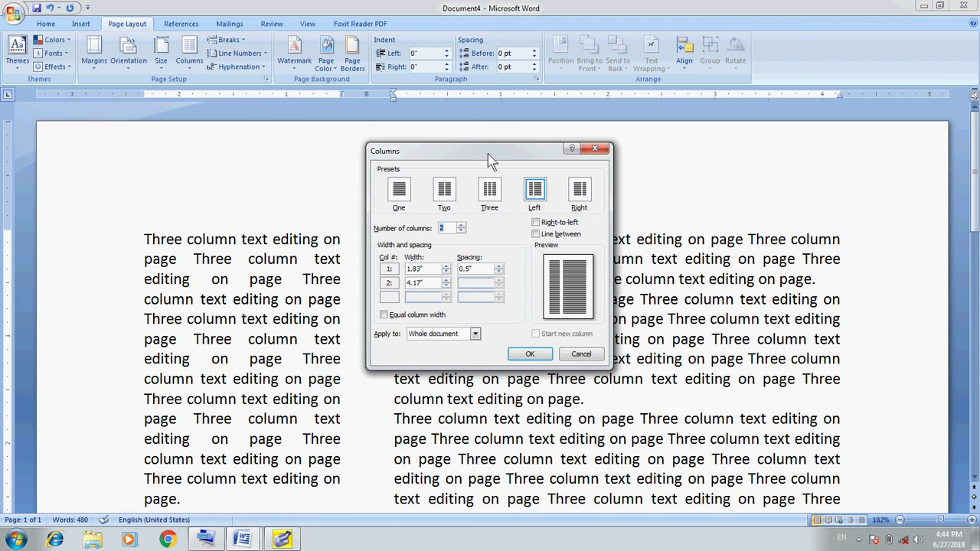
{"action": "left_click_drag", "start_coordinate": [491, 161], "coordinate": [619, 71]}
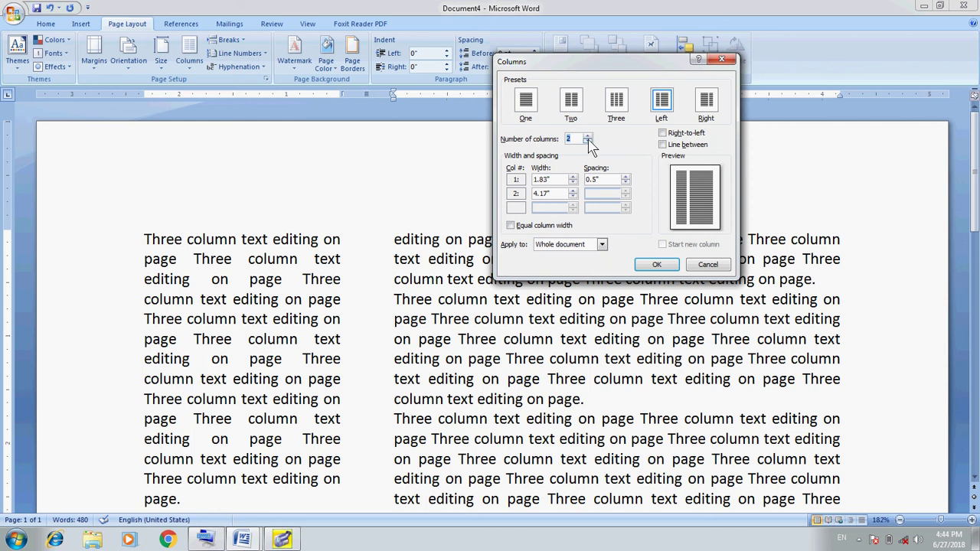
{"action": "left_click", "coordinate": [626, 183]}
{"action": "left_click", "coordinate": [627, 184]}
{"action": "left_click", "coordinate": [627, 183]}
{"action": "left_click", "coordinate": [657, 265]}
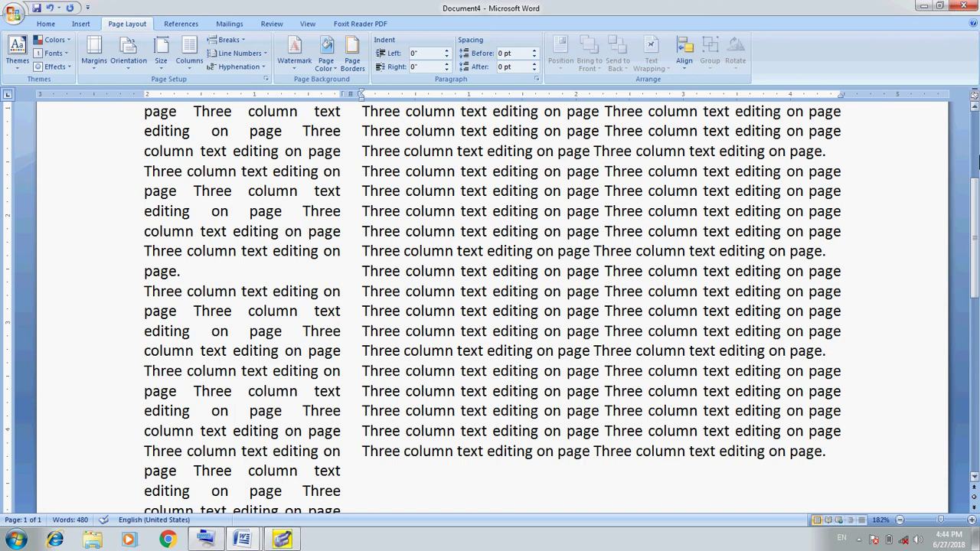
{"action": "scroll", "coordinate": [975, 205], "scroll_direction": "up", "scroll_amount": 4}
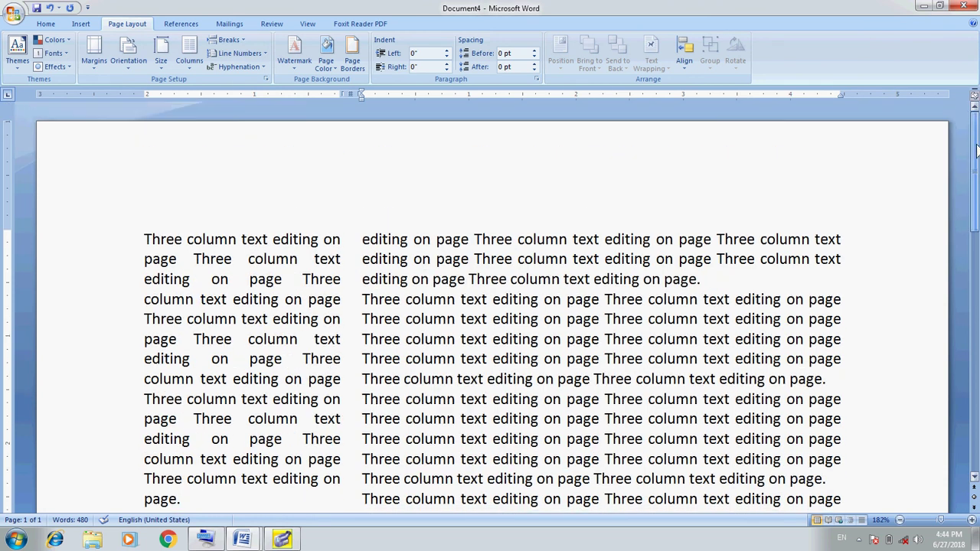
Step: Try Line between and the column count in More Columns, then cancel without changes
{"action": "left_click", "coordinate": [189, 55]}
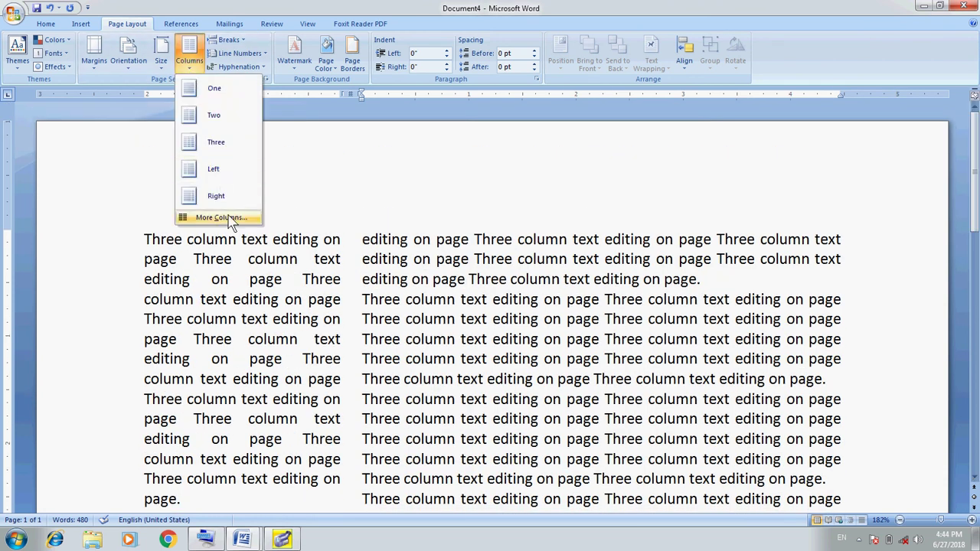
{"action": "left_click", "coordinate": [222, 217]}
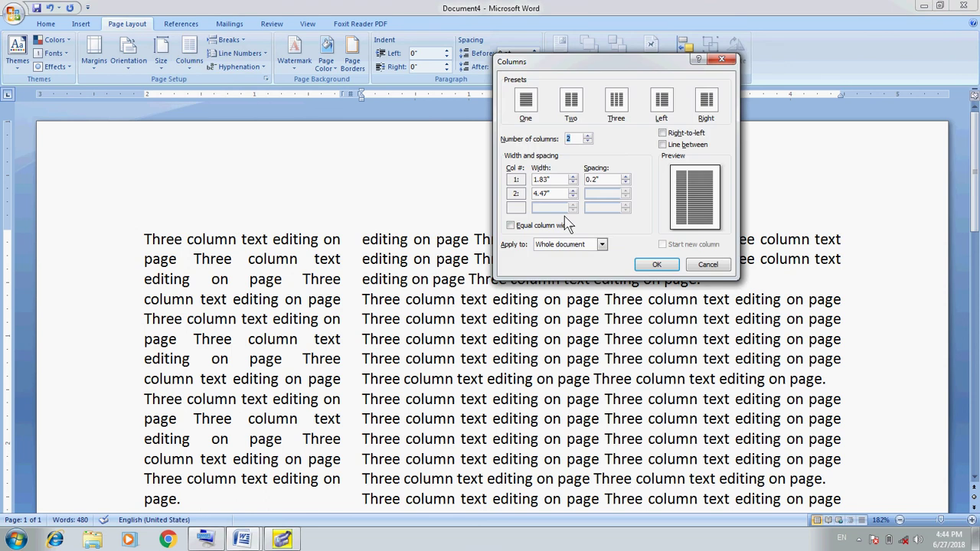
{"action": "left_click", "coordinate": [664, 146]}
{"action": "left_click", "coordinate": [588, 142]}
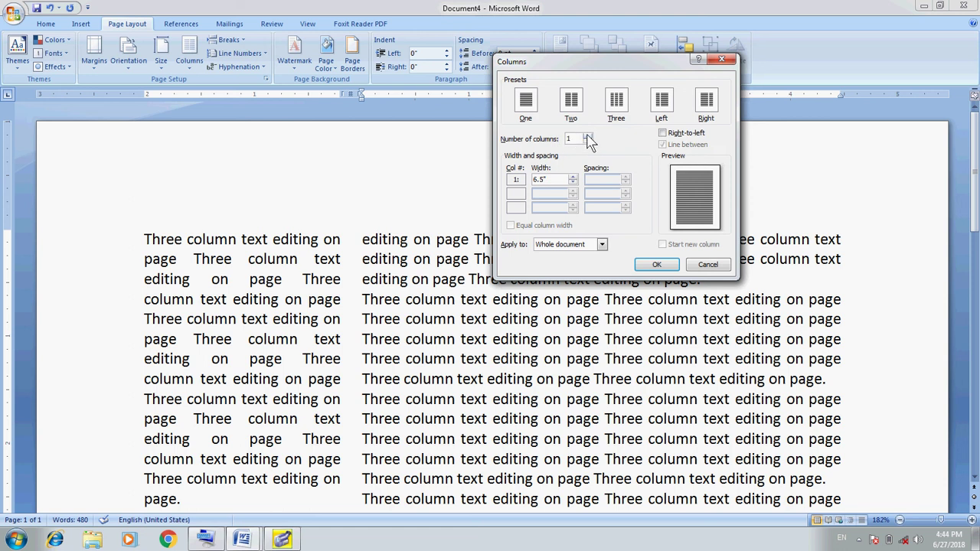
{"action": "left_click", "coordinate": [589, 136]}
{"action": "left_click", "coordinate": [708, 264]}
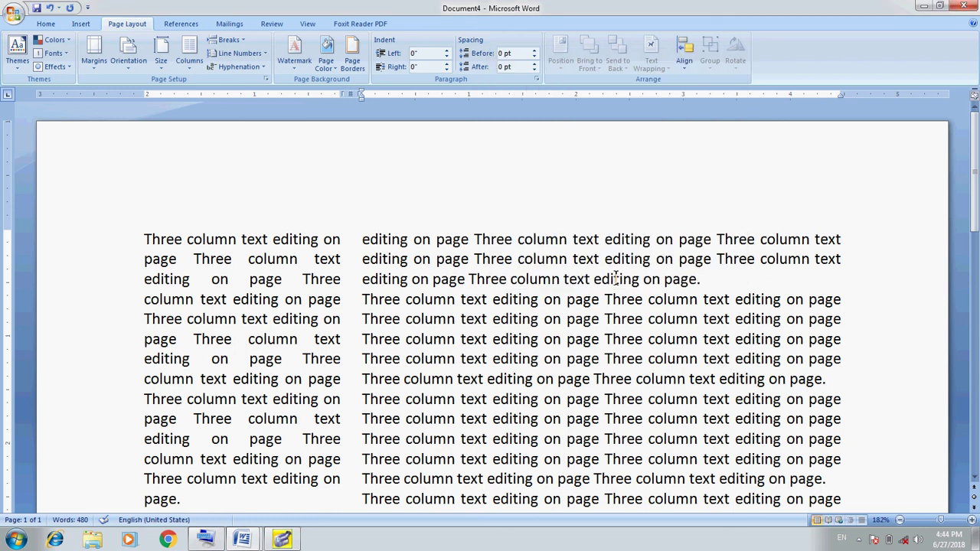
Step: Add a line between the columns and cut the spacing to 0.1" (right column 4.57")
{"action": "left_click", "coordinate": [191, 74]}
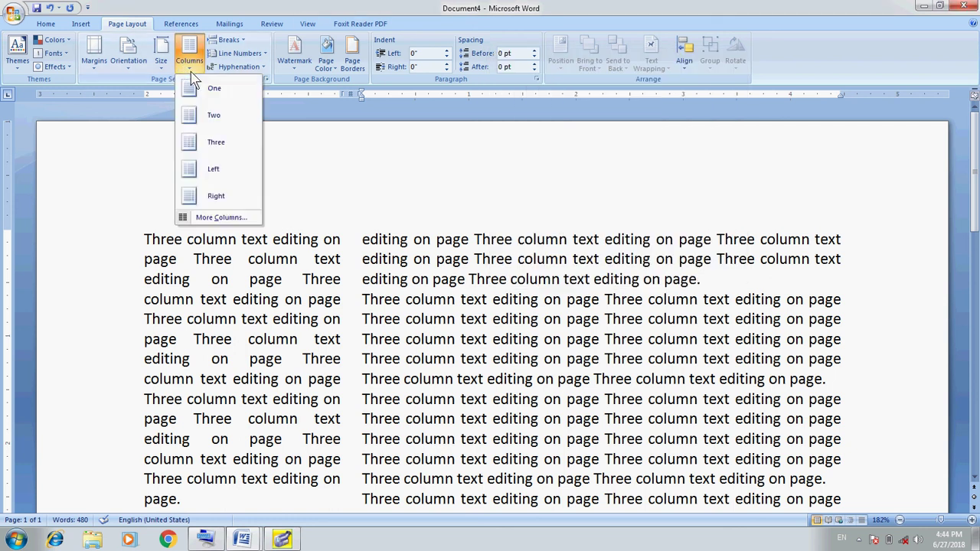
{"action": "left_click", "coordinate": [230, 217]}
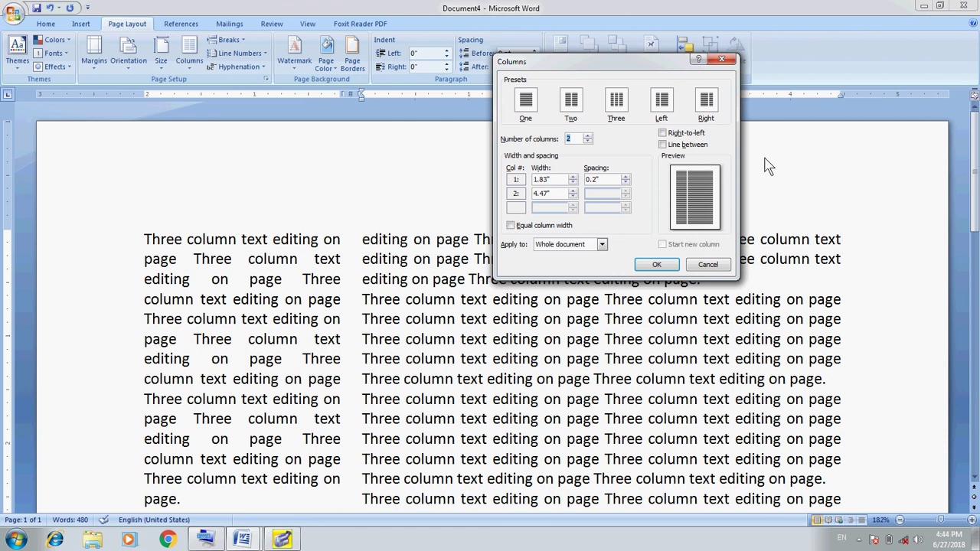
{"action": "left_click", "coordinate": [663, 145]}
{"action": "left_click", "coordinate": [625, 183]}
{"action": "left_click", "coordinate": [656, 264]}
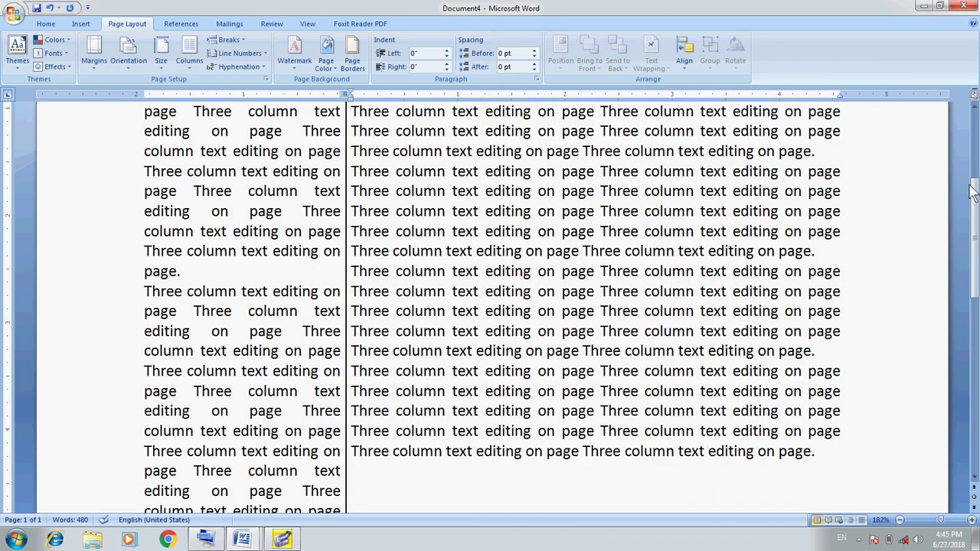
{"action": "scroll", "coordinate": [976, 203], "scroll_direction": "up", "scroll_amount": 2}
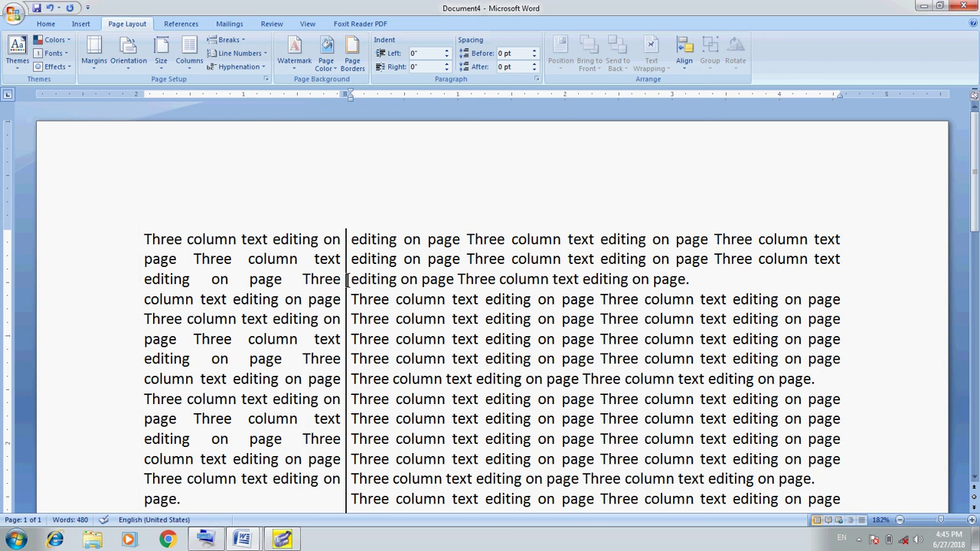
Step: Reset column spacing to 0.2" and apply the line-divided columns from this point forward
{"action": "left_click", "coordinate": [189, 60]}
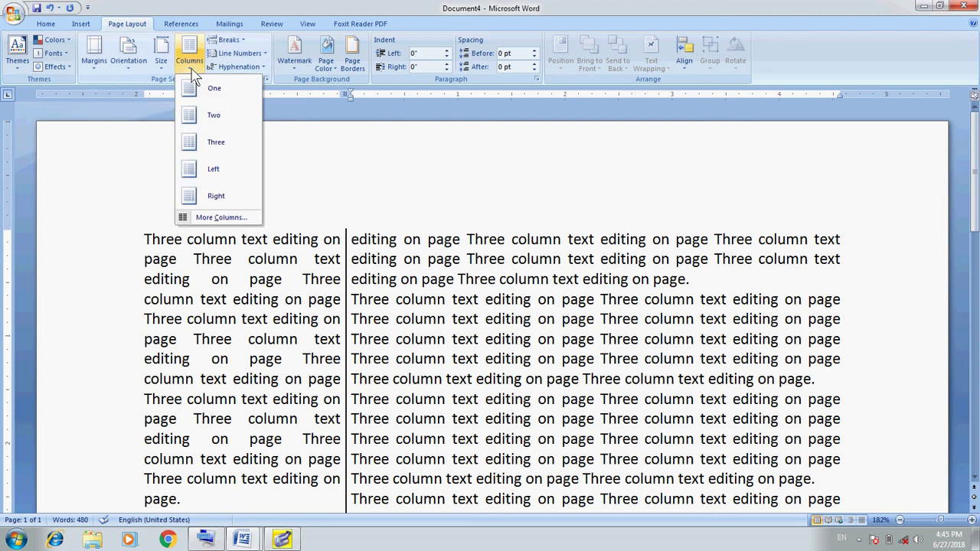
{"action": "left_click", "coordinate": [220, 217]}
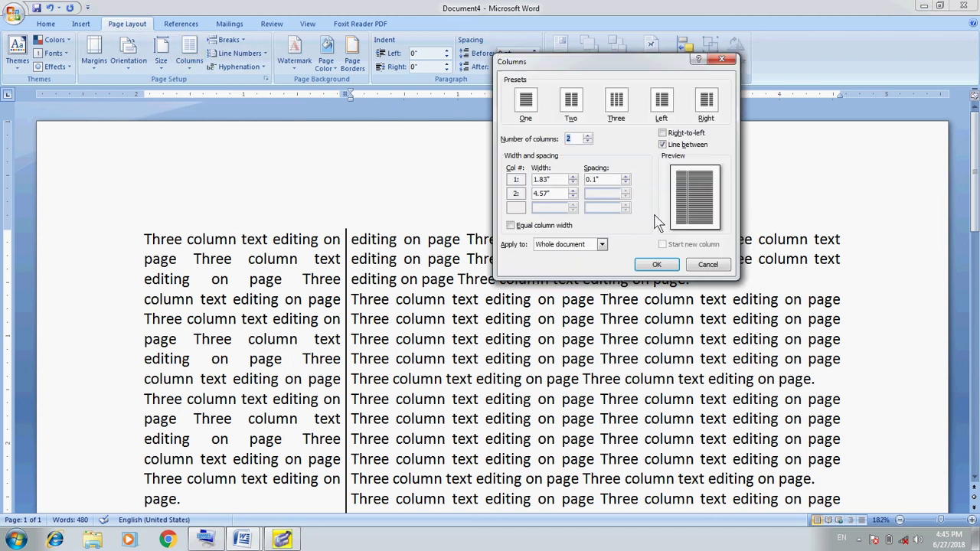
{"action": "left_click", "coordinate": [626, 177]}
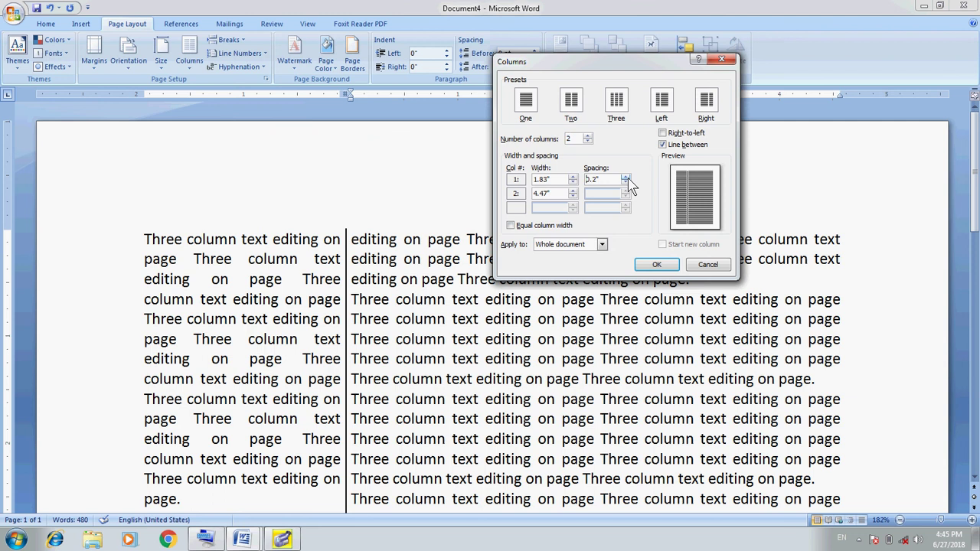
{"action": "left_click", "coordinate": [602, 245]}
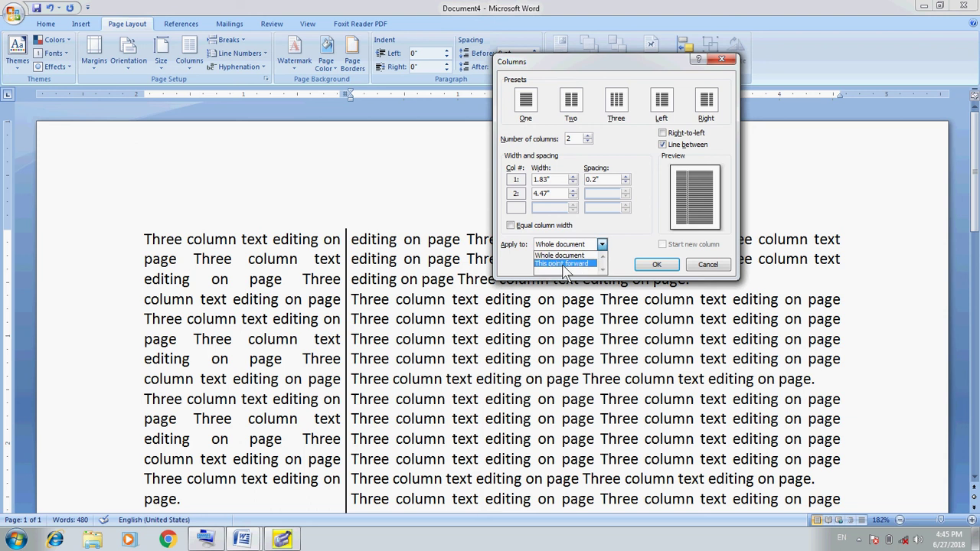
{"action": "left_click", "coordinate": [565, 264]}
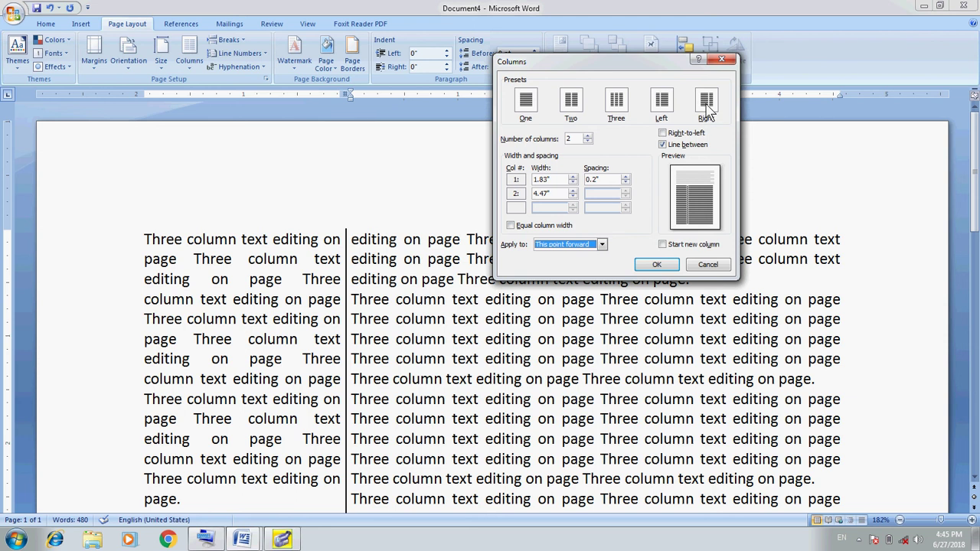
{"action": "left_click", "coordinate": [657, 265]}
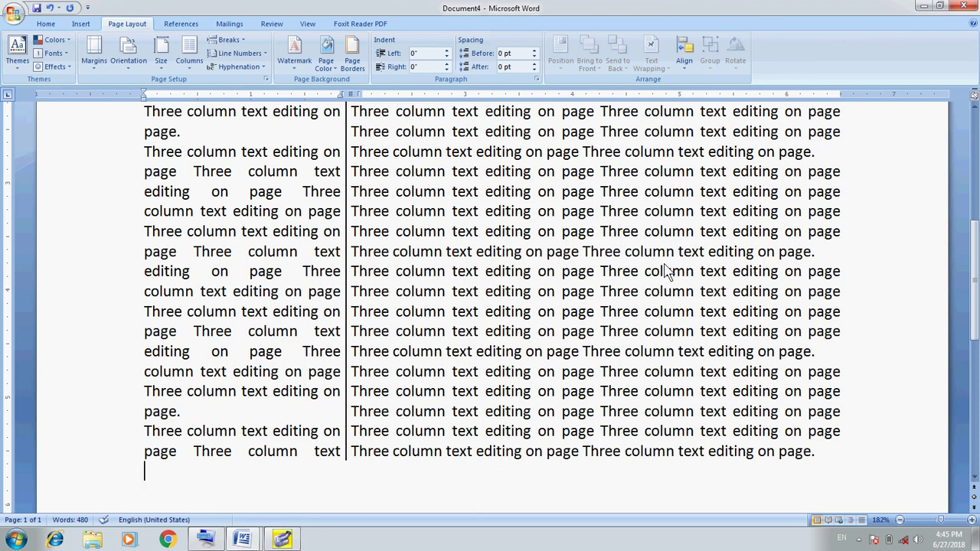
Step: Start a new page after the English text and set right-to-left paragraph direction
{"action": "key", "text": "Return"}
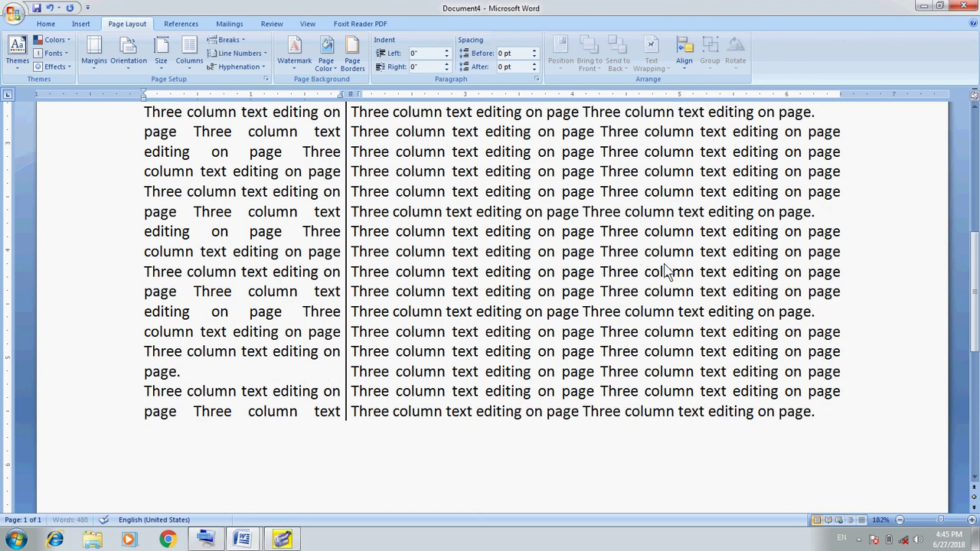
{"action": "key", "text": "ctrl+Return"}
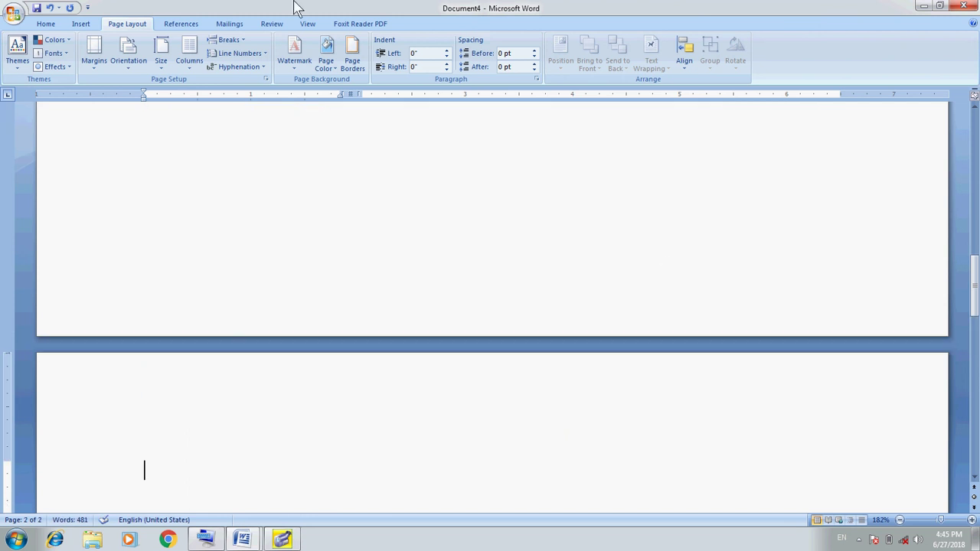
{"action": "left_click", "coordinate": [48, 25]}
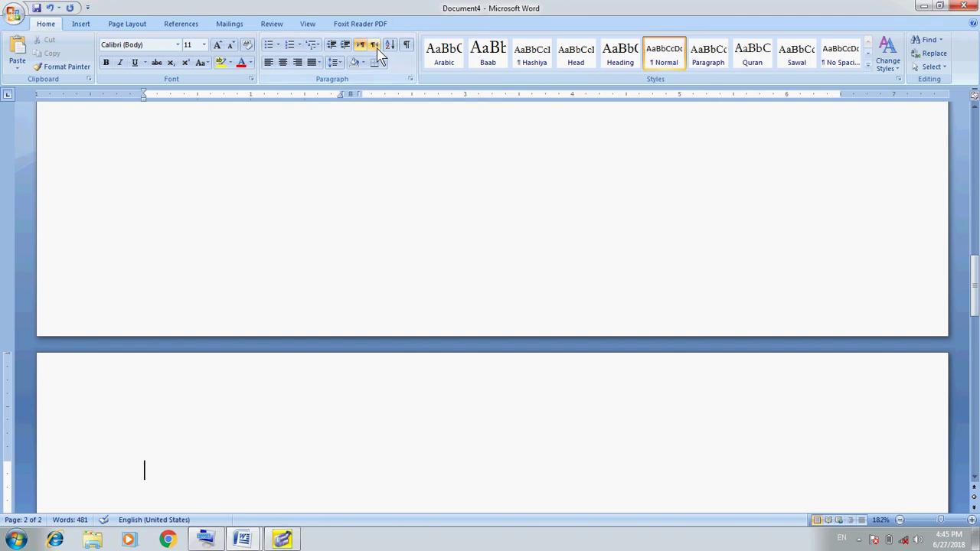
{"action": "left_click", "coordinate": [373, 44]}
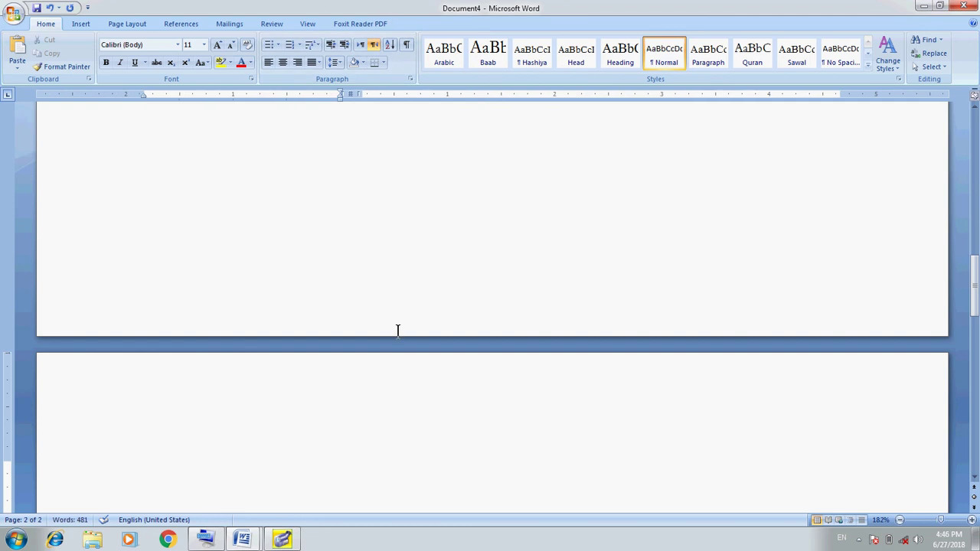
Step: Make the section's two columns run right-to-left via More Columns
{"action": "left_click", "coordinate": [126, 23]}
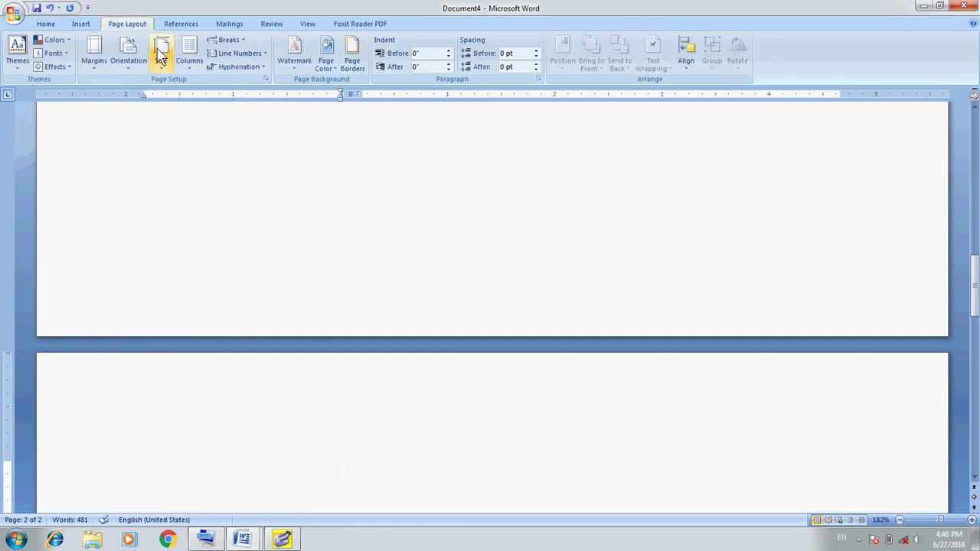
{"action": "left_click", "coordinate": [189, 61]}
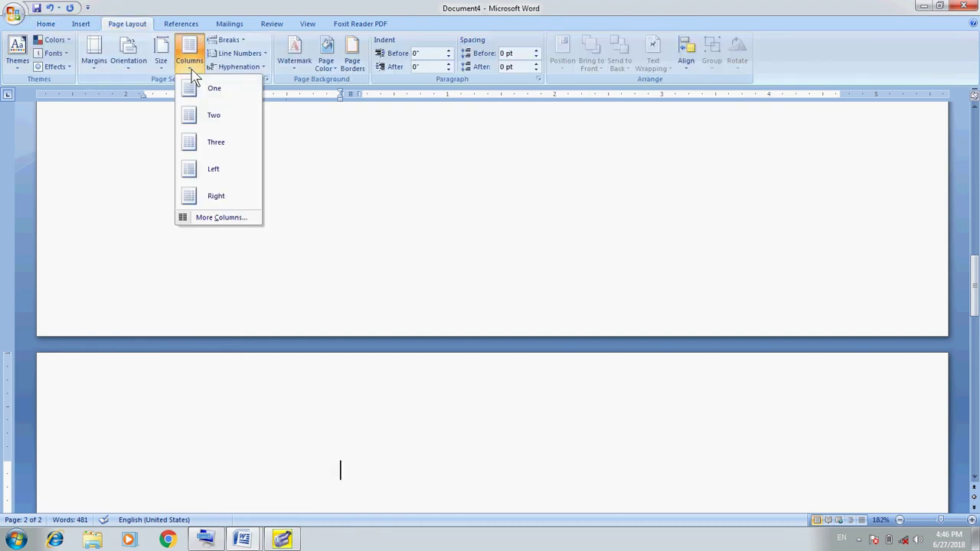
{"action": "left_click", "coordinate": [231, 220]}
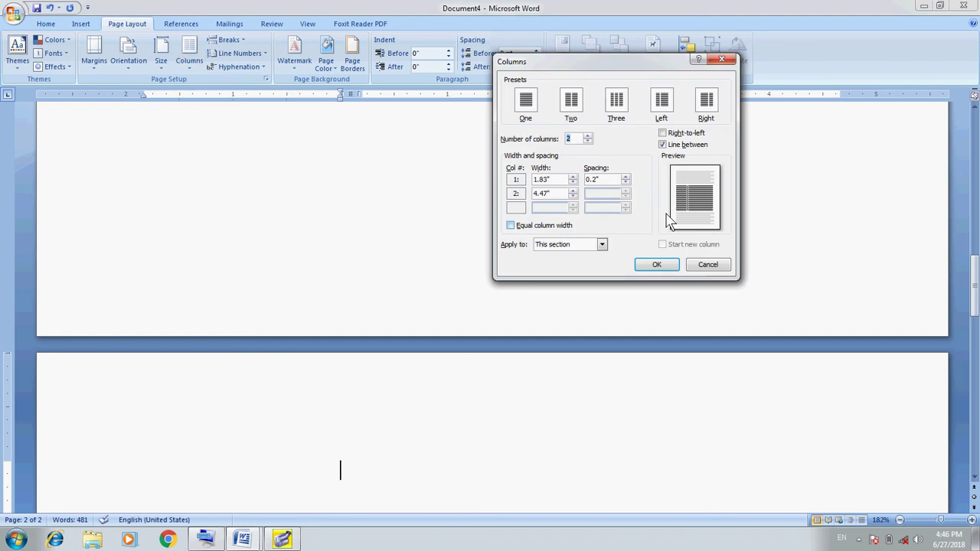
{"action": "left_click", "coordinate": [677, 134]}
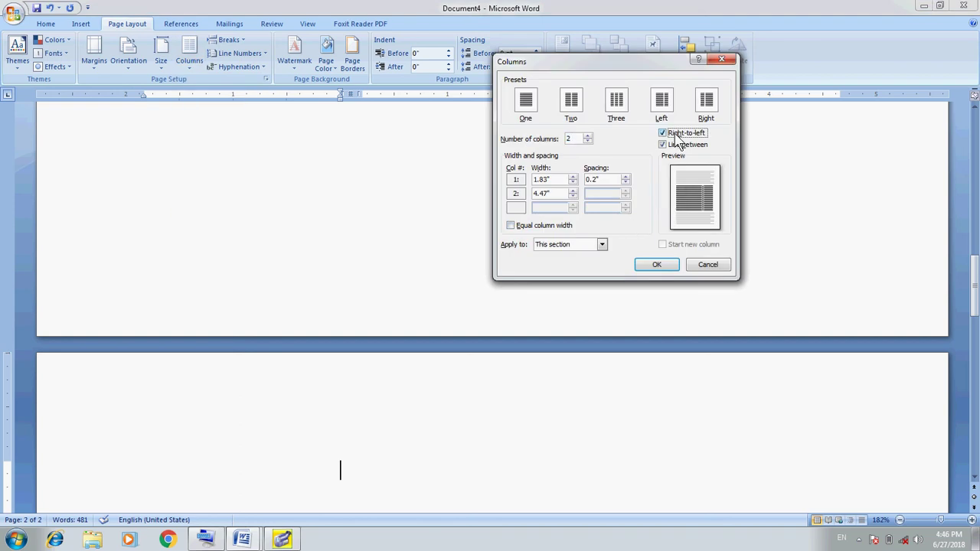
{"action": "left_click", "coordinate": [655, 272]}
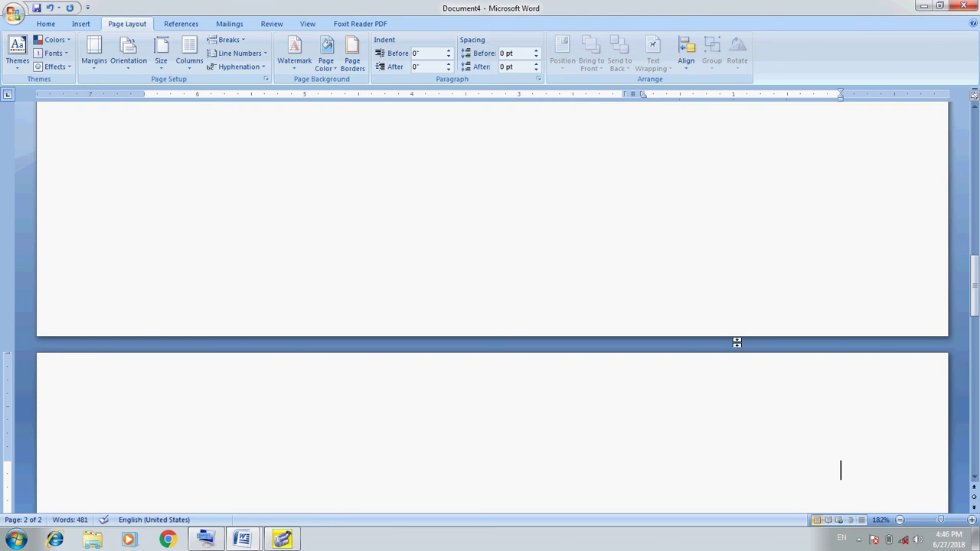
Step: Type the Urdu title اردو میں کالم بنانے کا طریقہ on the Urdu keyboard and select it
{"action": "key", "text": "alt+shift"}
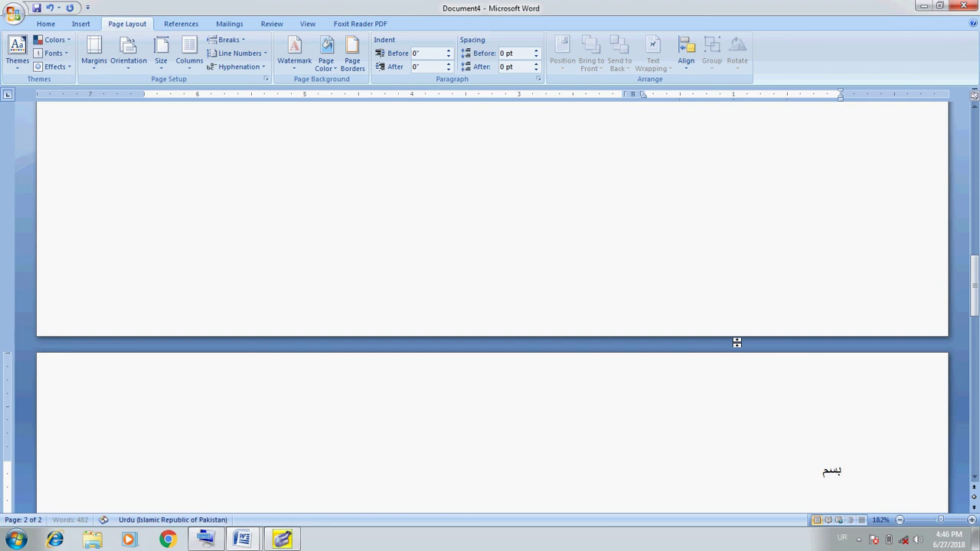
{"action": "type", "text": "ار"}
{"action": "type", "text": "دو میں کالم"}
{"action": "type", "text": " بنانے کا"}
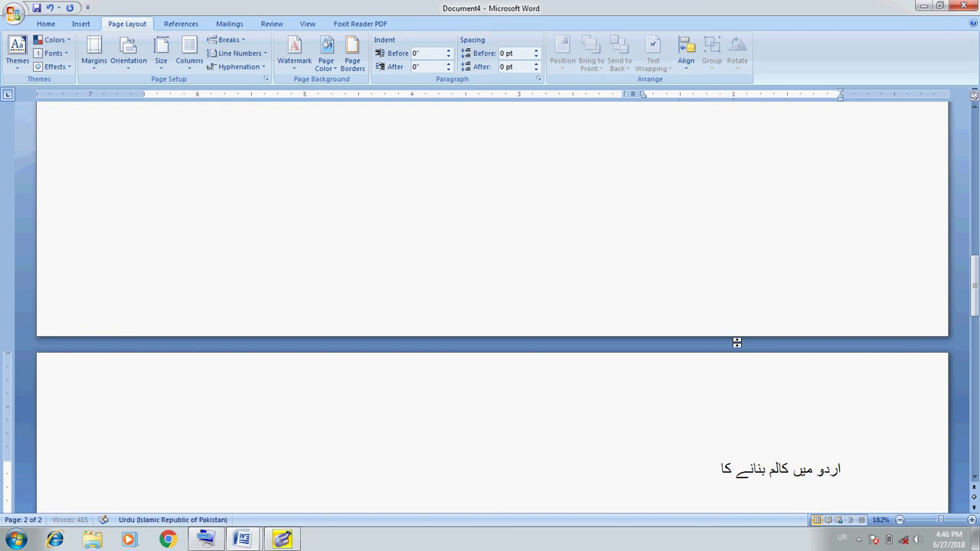
{"action": "type", "text": " طریقہ"}
{"action": "key", "text": "Home"}
{"action": "key", "text": "shift+End"}
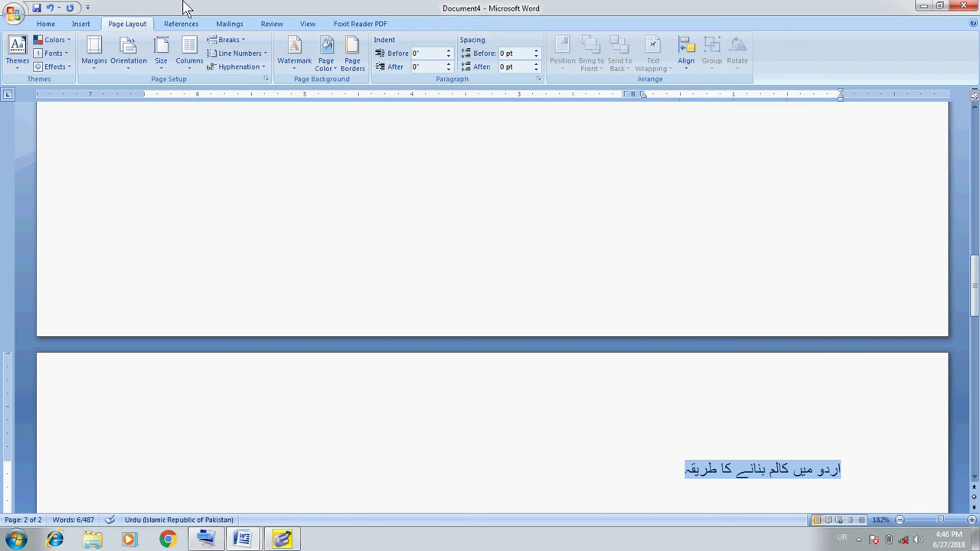
Step: Format the selected title in Jameel Noori Nastaleeq at size 14
{"action": "left_click", "coordinate": [44, 26]}
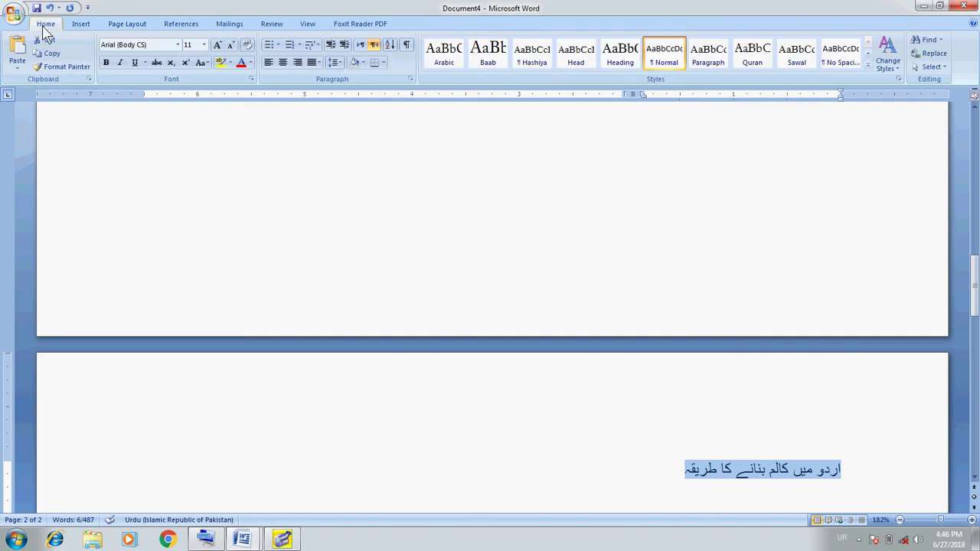
{"action": "left_click", "coordinate": [177, 45]}
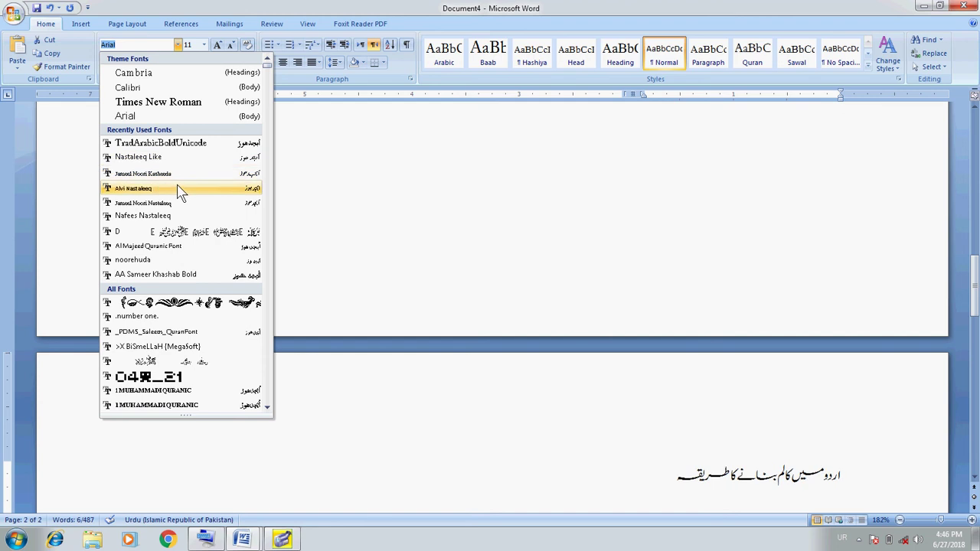
{"action": "left_click", "coordinate": [184, 205]}
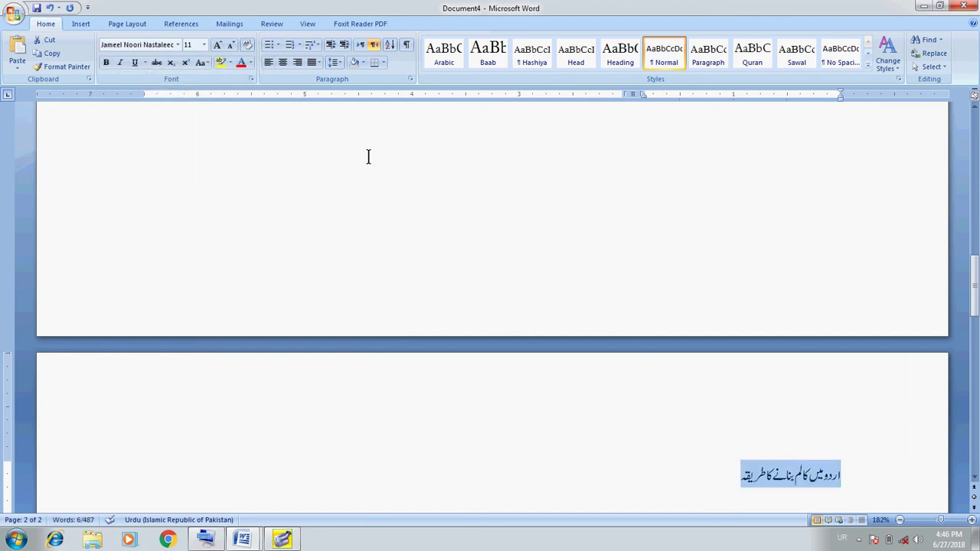
{"action": "left_click", "coordinate": [205, 44]}
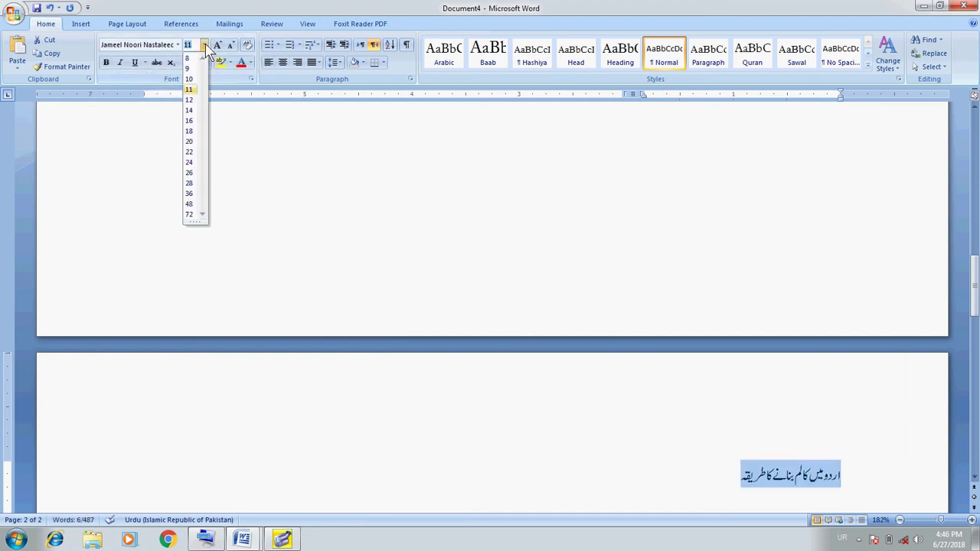
{"action": "left_click", "coordinate": [190, 110]}
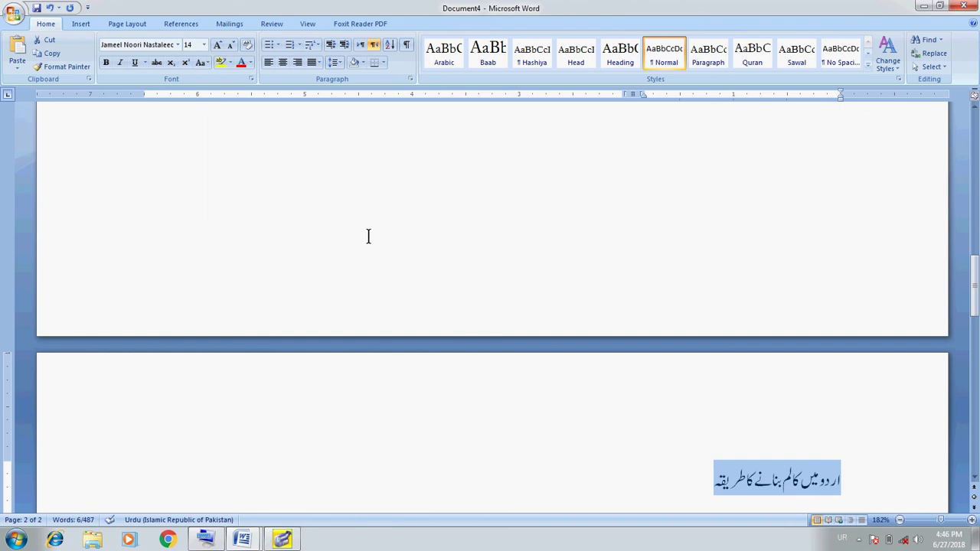
Step: Copy the Urdu phrase and paste it repeatedly after itself as filler text
{"action": "key", "text": "ctrl+c"}
{"action": "key", "text": "End"}
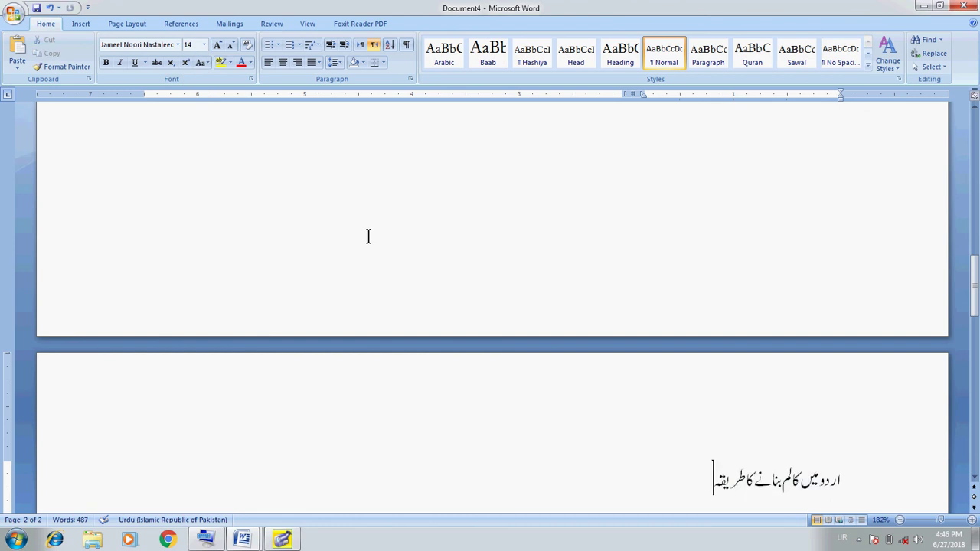
{"action": "key", "text": "ctrl+v"}
{"action": "key", "text": "ctrl+v"}
{"action": "key", "text": "ctrl+v"}
{"action": "key", "text": "ctrl+v"}
{"action": "key", "text": "ctrl+v"}
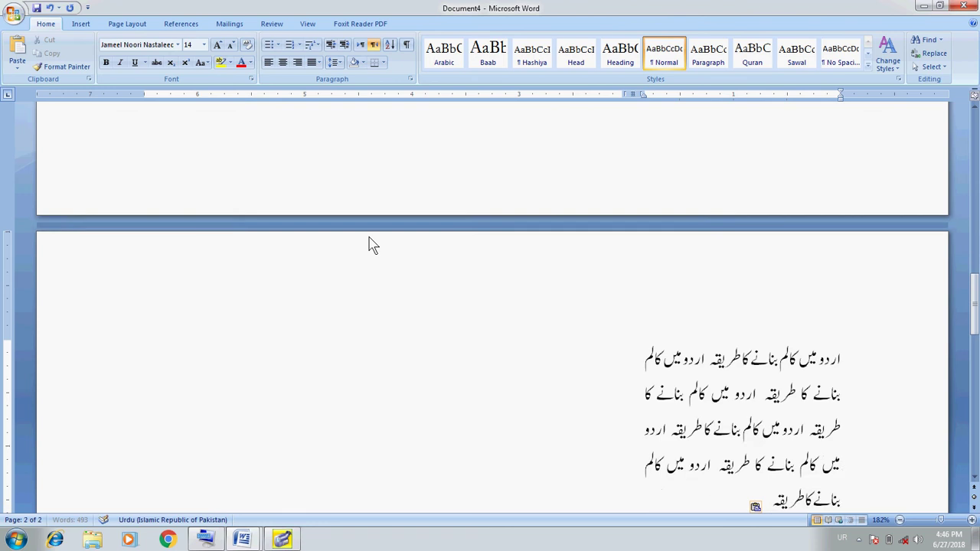
{"action": "key", "text": "ctrl+v"}
{"action": "key", "text": "ctrl+v"}
{"action": "key", "text": "ctrl+v"}
{"action": "key", "text": "ctrl+v"}
{"action": "key", "text": "ctrl+v"}
{"action": "key", "text": "ctrl+v"}
{"action": "key", "text": "ctrl+v"}
{"action": "key", "text": "ctrl+v"}
{"action": "key", "text": "ctrl+v"}
{"action": "key", "text": "ctrl+v"}
{"action": "key", "text": "ctrl+v"}
{"action": "key", "text": "ctrl+v"}
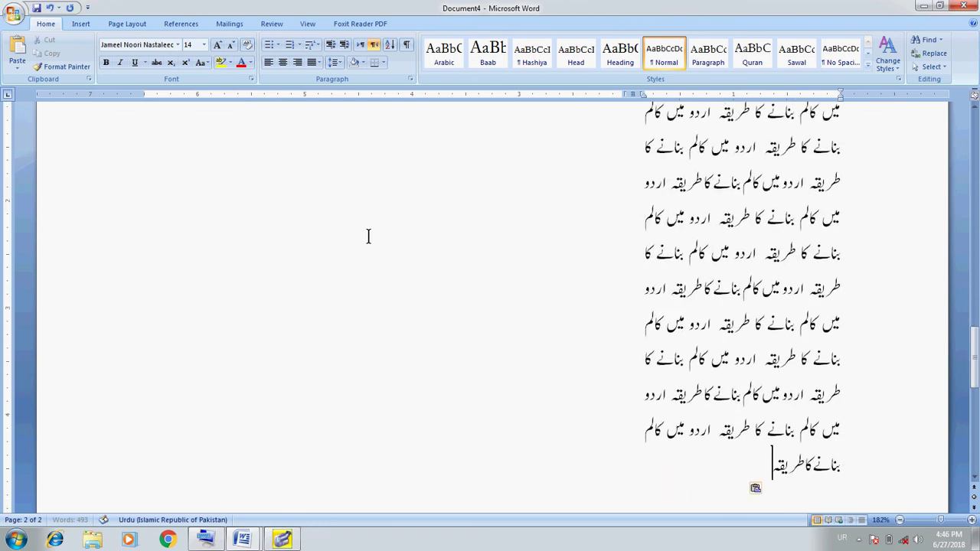
{"action": "key", "text": "ctrl+v"}
{"action": "key", "text": "ctrl+v"}
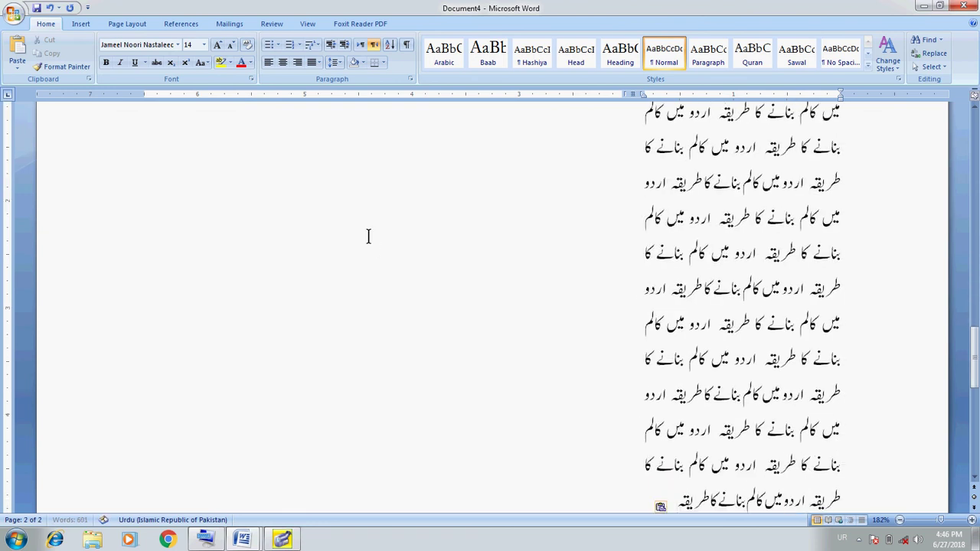
{"action": "key", "text": "ctrl+v"}
{"action": "key", "text": "ctrl+v"}
{"action": "key", "text": "ctrl+v"}
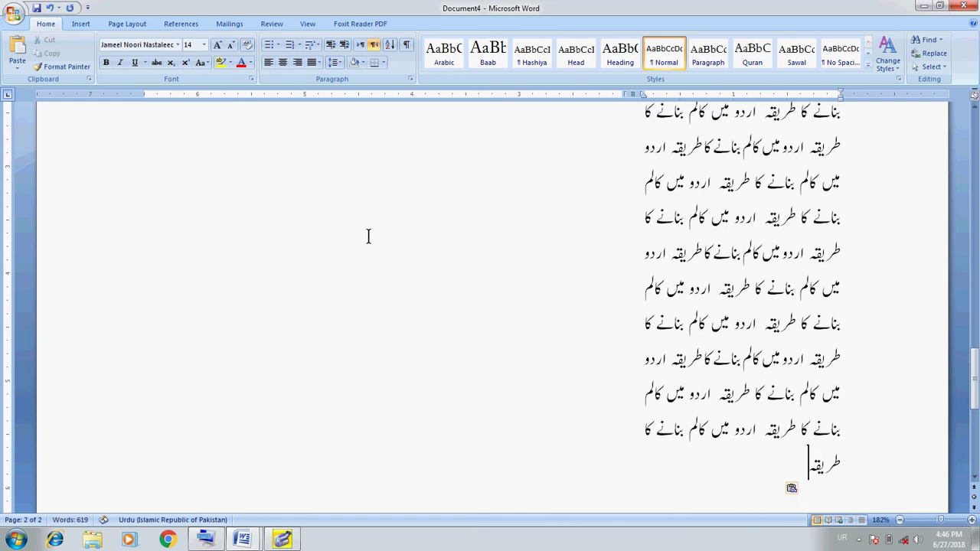
{"action": "key", "text": "ctrl+v"}
{"action": "key", "text": "ctrl+v"}
{"action": "key", "text": "ctrl+v"}
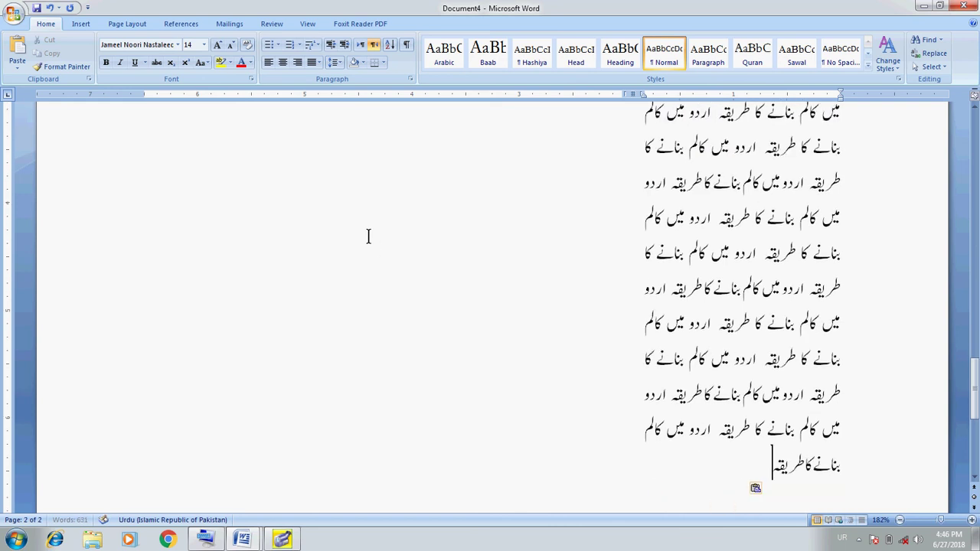
{"action": "key", "text": "ctrl+v"}
{"action": "key", "text": "ctrl+v"}
{"action": "key", "text": "ctrl+v"}
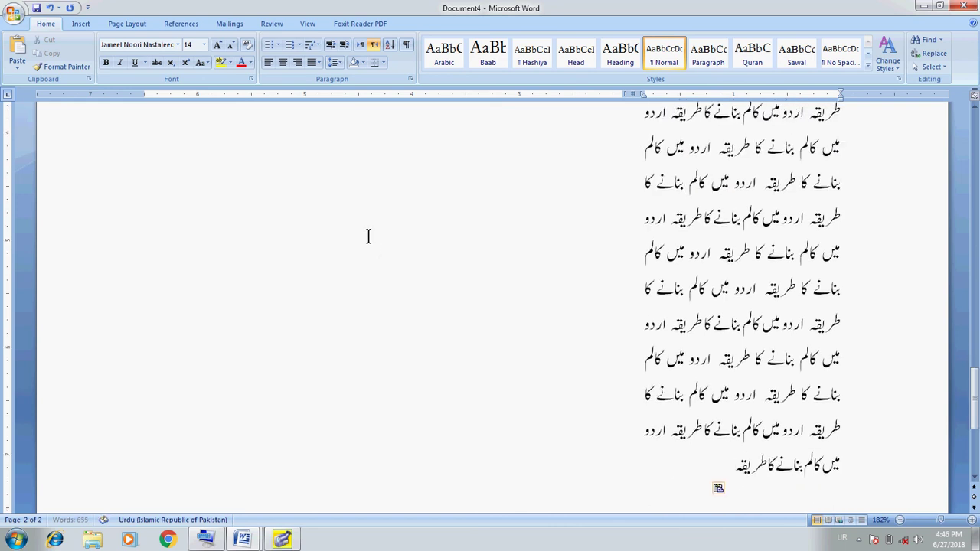
{"action": "key", "text": "ctrl+v"}
{"action": "key", "text": "ctrl+v"}
{"action": "key", "text": "ctrl+v"}
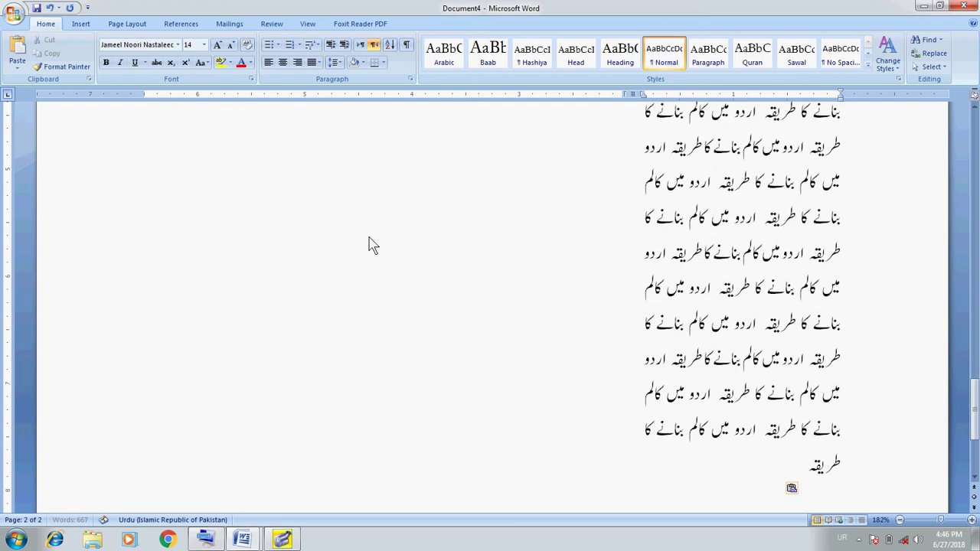
{"action": "key", "text": "ctrl+v"}
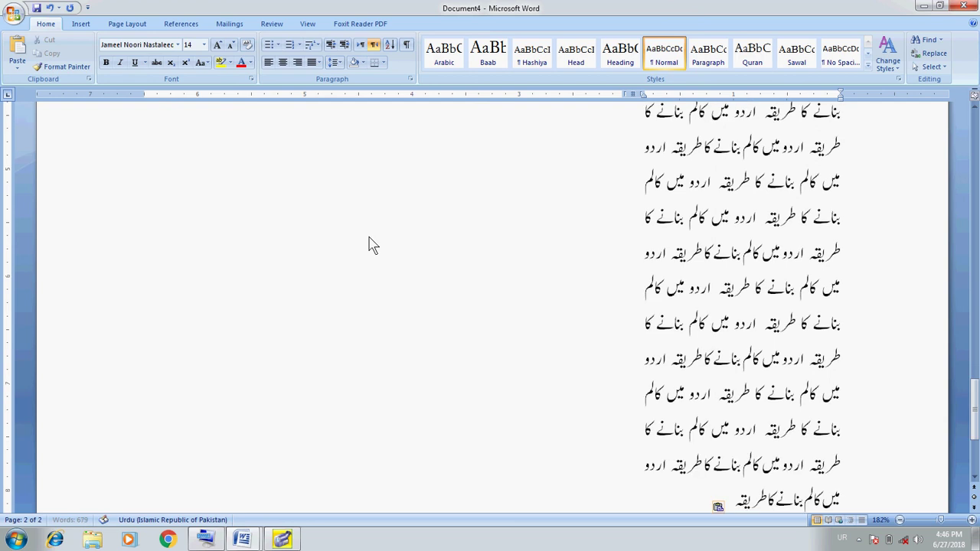
{"action": "key", "text": "ctrl+v"}
{"action": "key", "text": "ctrl+v"}
{"action": "key", "text": "ctrl+v"}
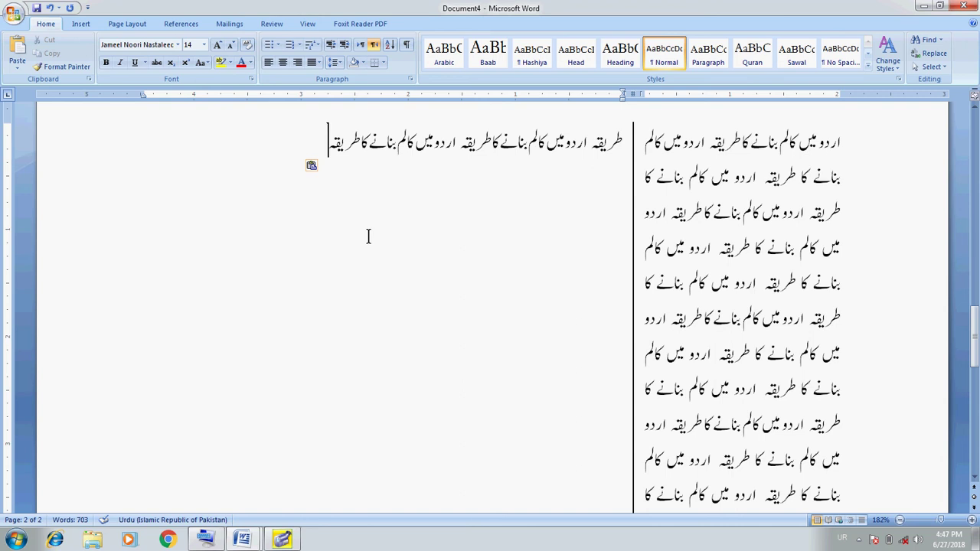
Step: Undo the last paste, then paste more copies until the text fills the left column
{"action": "key", "text": "ctrl+z"}
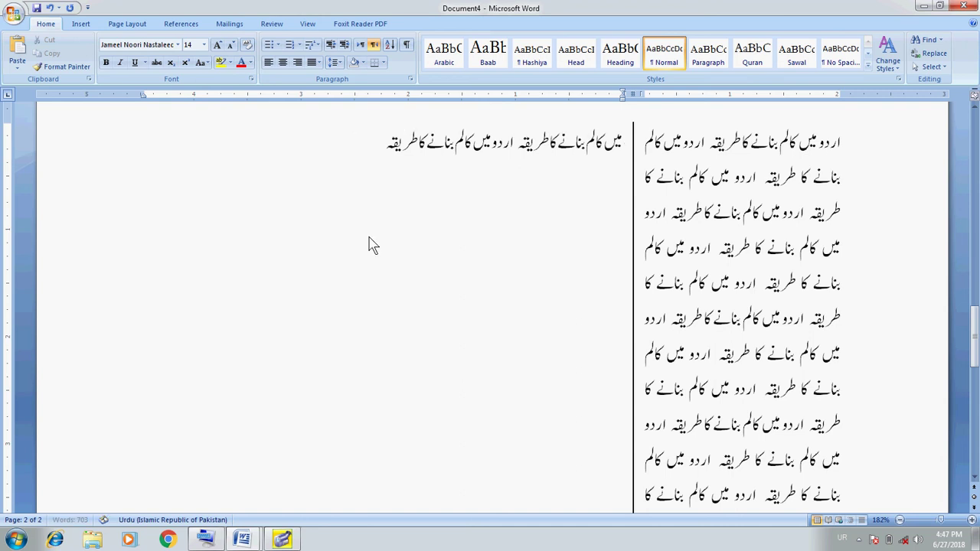
{"action": "key", "text": "ctrl+v"}
{"action": "key", "text": "ctrl+v"}
{"action": "key", "text": "ctrl+v"}
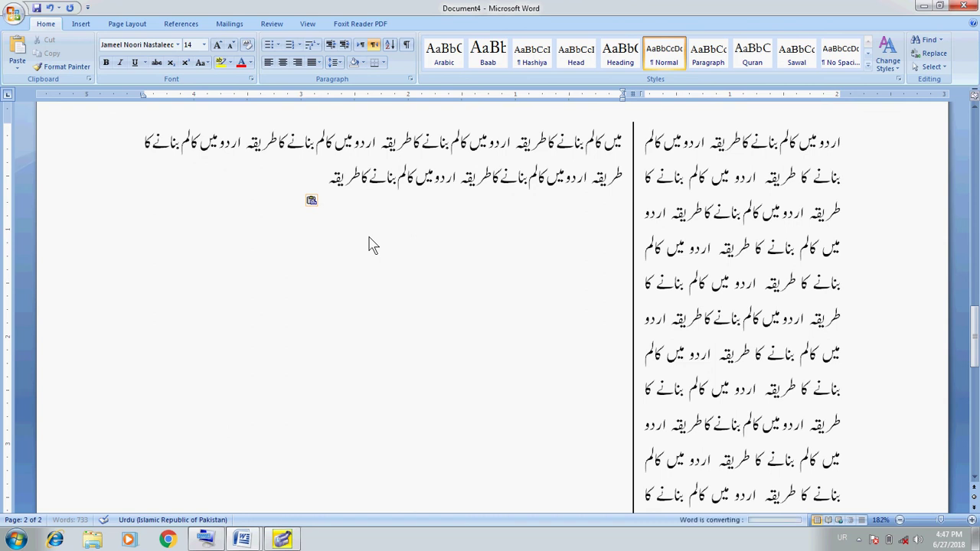
{"action": "key", "text": "ctrl+v"}
{"action": "key", "text": "ctrl+v"}
{"action": "key", "text": "ctrl+v"}
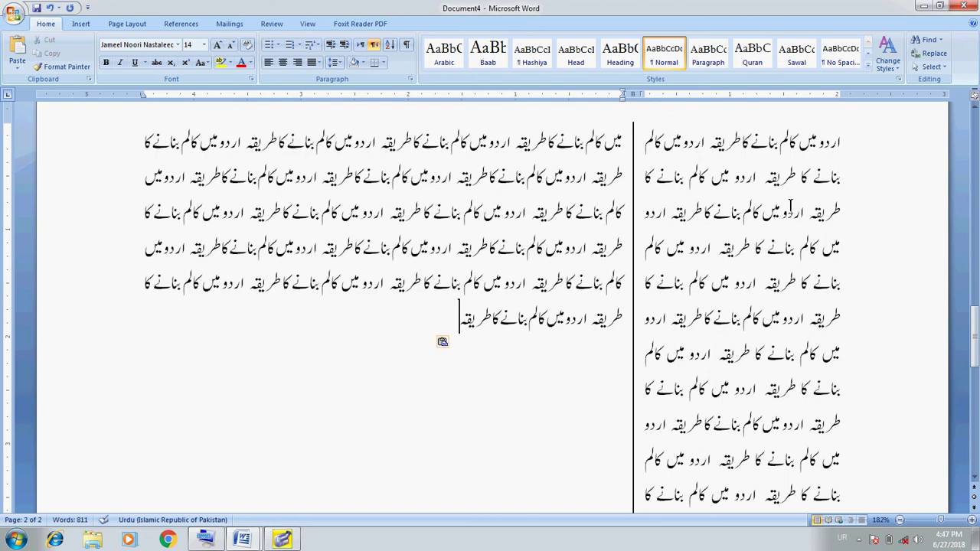
{"action": "left_click", "coordinate": [975, 110]}
{"action": "left_click", "coordinate": [975, 110]}
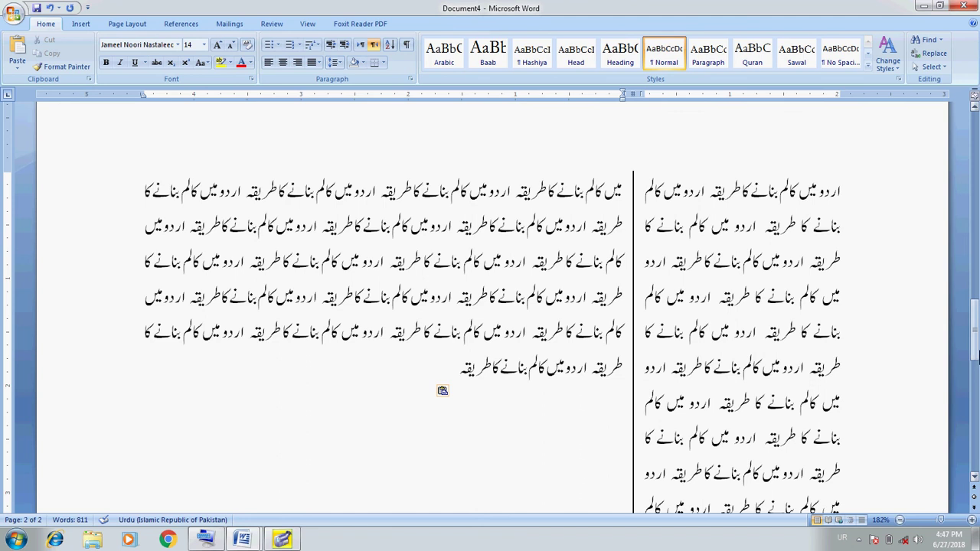
{"action": "left_click_drag", "start_coordinate": [976, 348], "coordinate": [975, 337]}
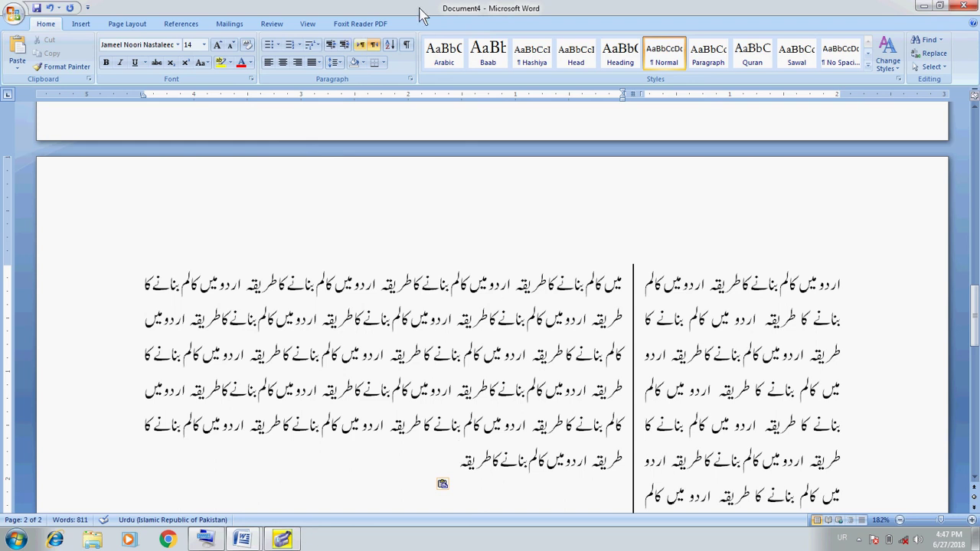
Step: Check the right-to-left two-column settings in More Columns and cancel without changes
{"action": "left_click", "coordinate": [127, 23]}
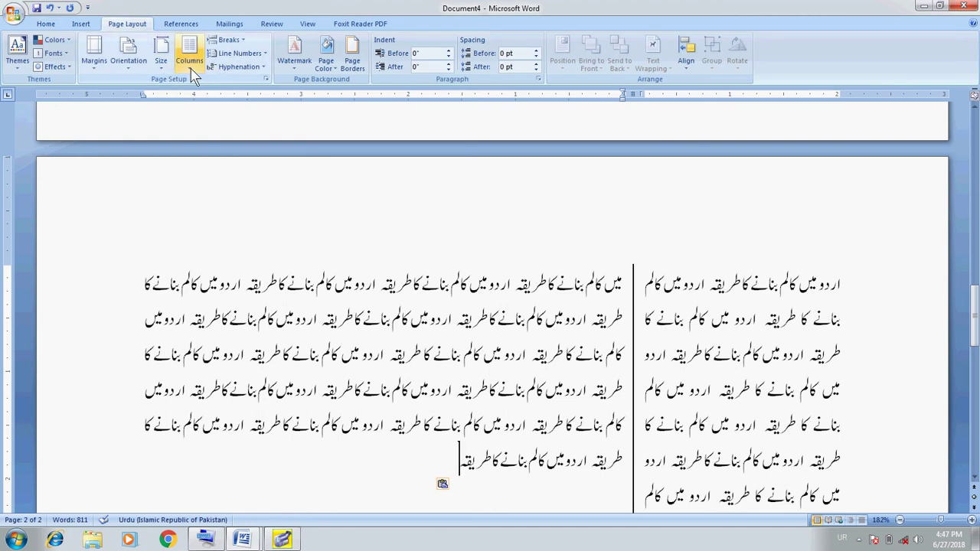
{"action": "left_click", "coordinate": [189, 62]}
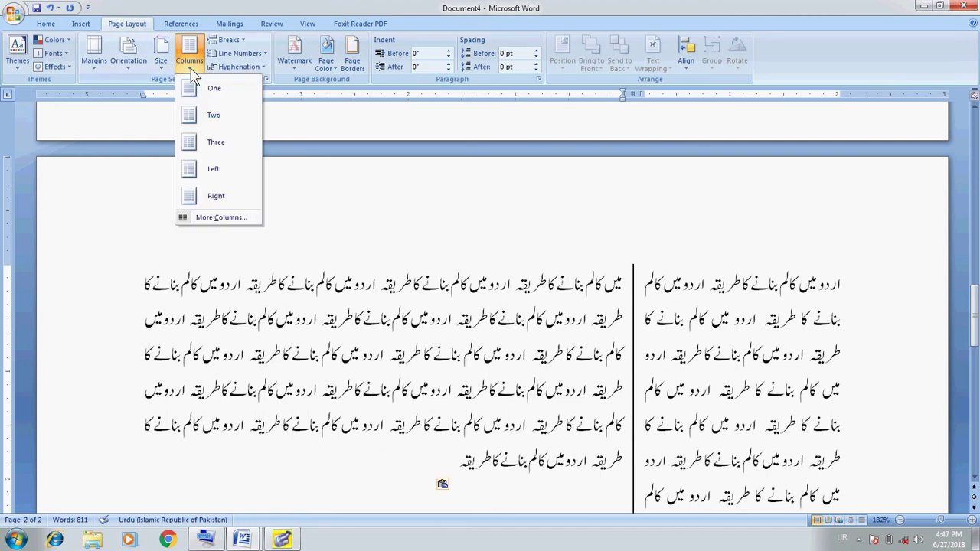
{"action": "left_click", "coordinate": [231, 218]}
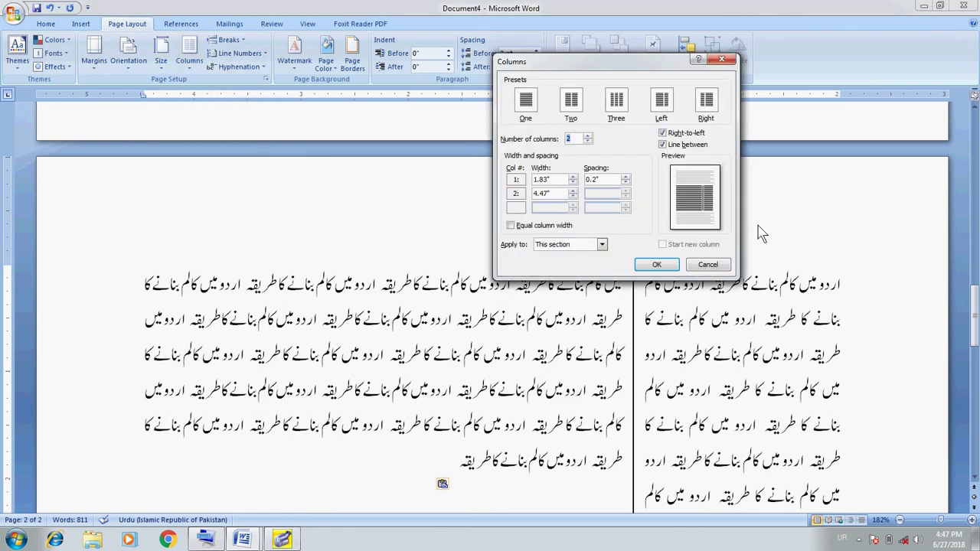
{"action": "left_click", "coordinate": [705, 265]}
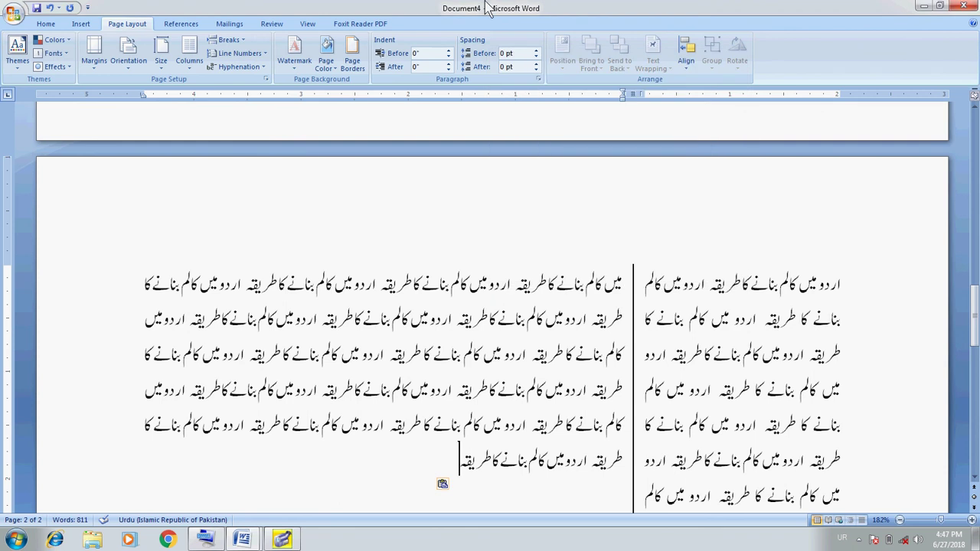
{"action": "left_click", "coordinate": [244, 42]}
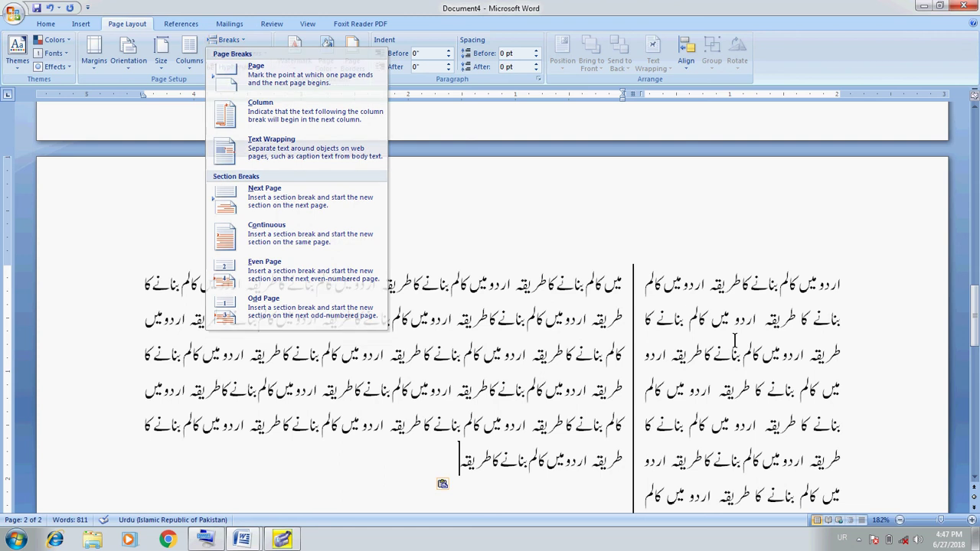
{"action": "left_click", "coordinate": [446, 210]}
{"action": "left_click", "coordinate": [716, 460]}
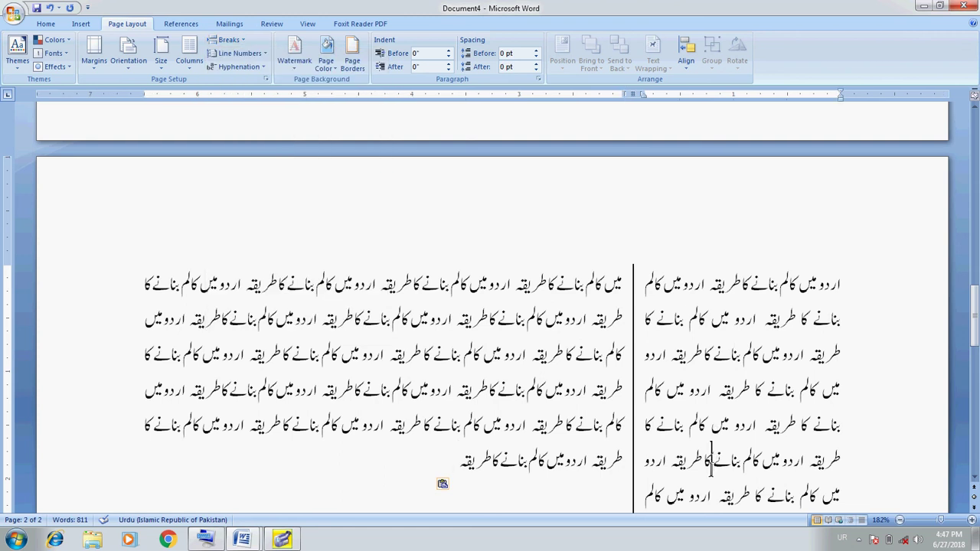
{"action": "scroll", "coordinate": [712, 464], "scroll_direction": "down", "scroll_amount": 2}
{"action": "scroll", "coordinate": [711, 469], "scroll_direction": "down", "scroll_amount": 1}
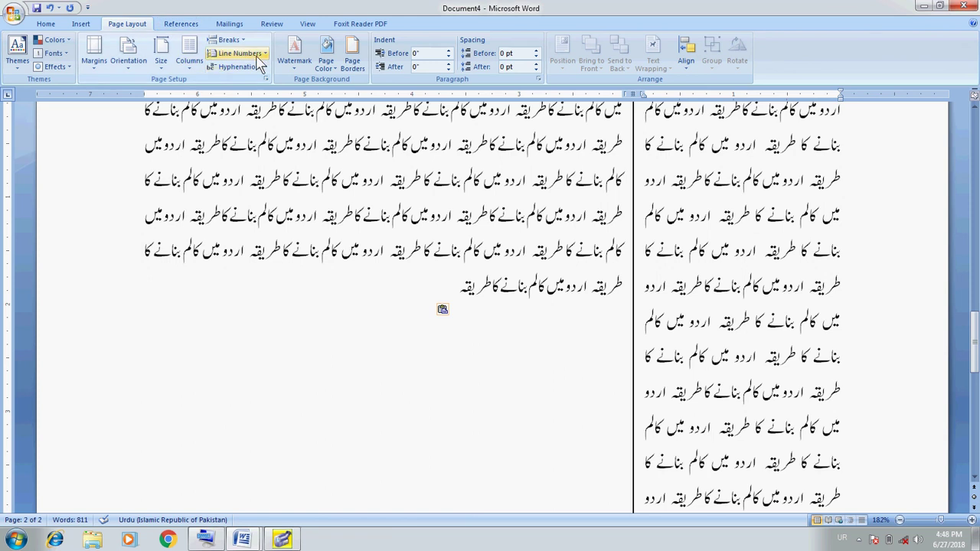
Step: Insert a column break, add an Urdu full stop ۔, and try right then justified alignment
{"action": "left_click", "coordinate": [230, 40]}
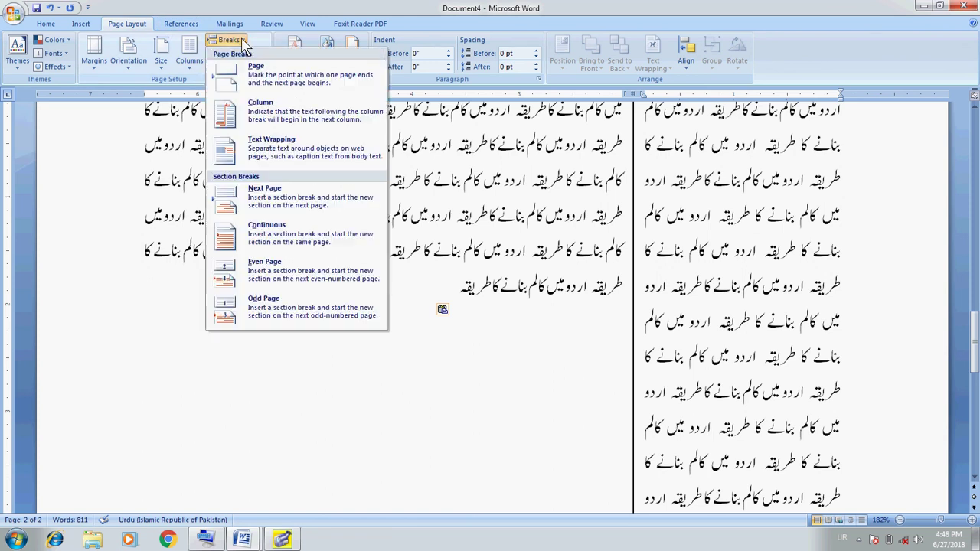
{"action": "left_click", "coordinate": [261, 109]}
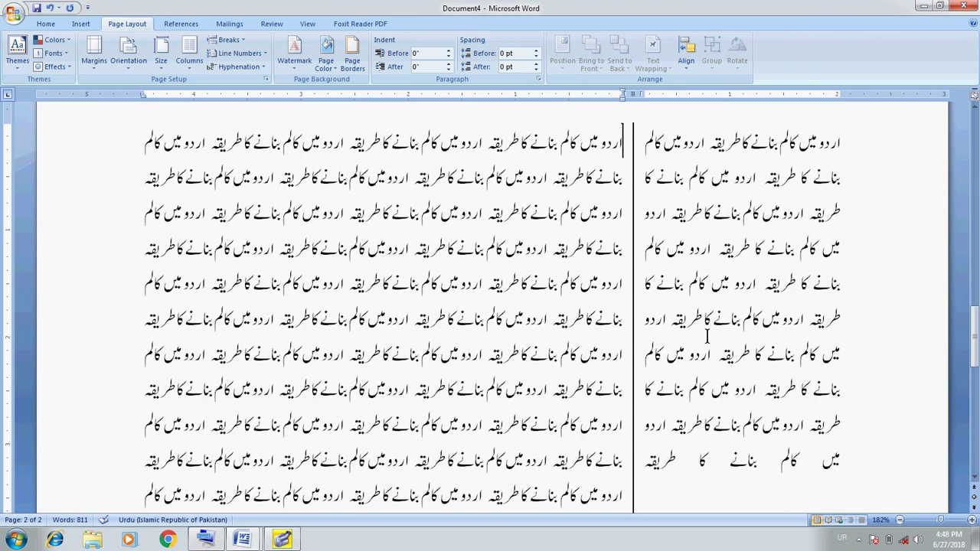
{"action": "key", "text": "Up"}
{"action": "type", "text": "۔"}
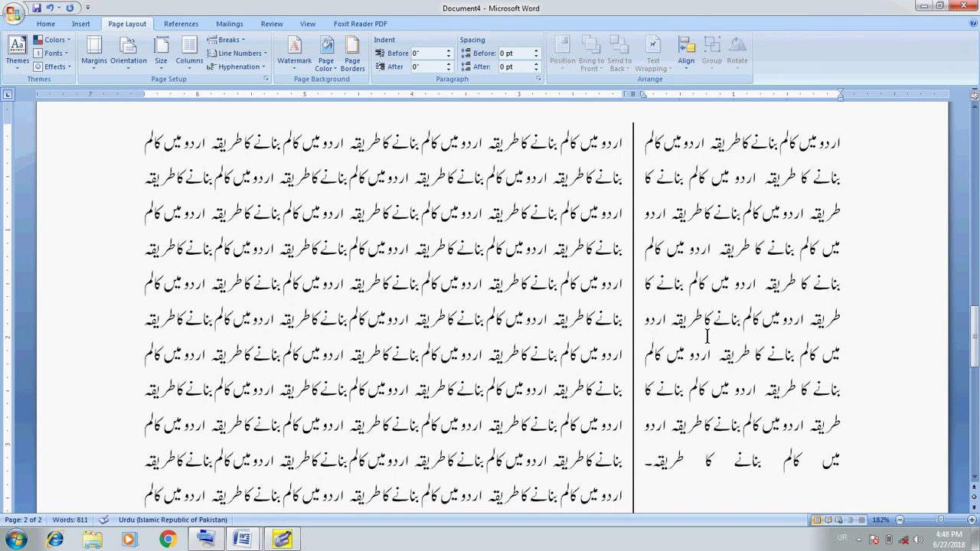
{"action": "key", "text": "ctrl+r"}
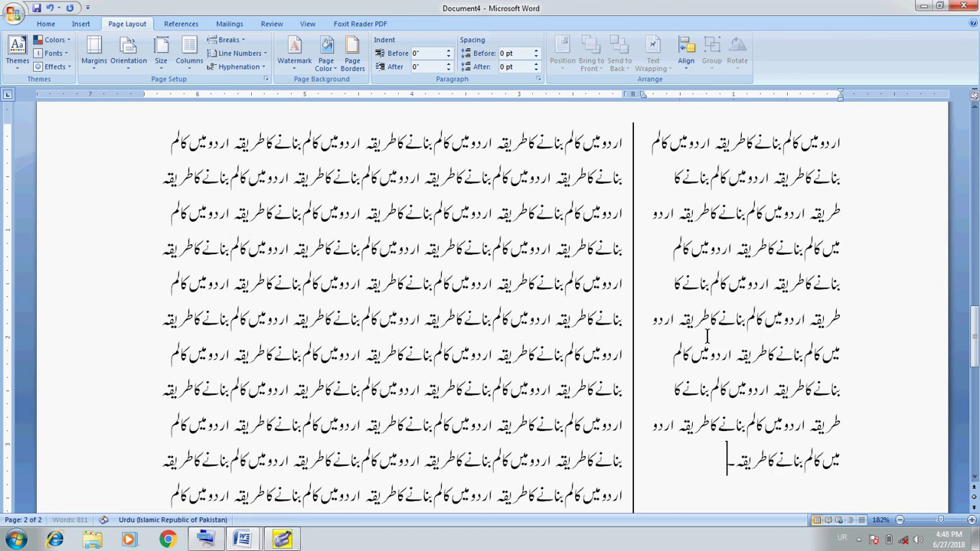
{"action": "key", "text": "ctrl+shift+j"}
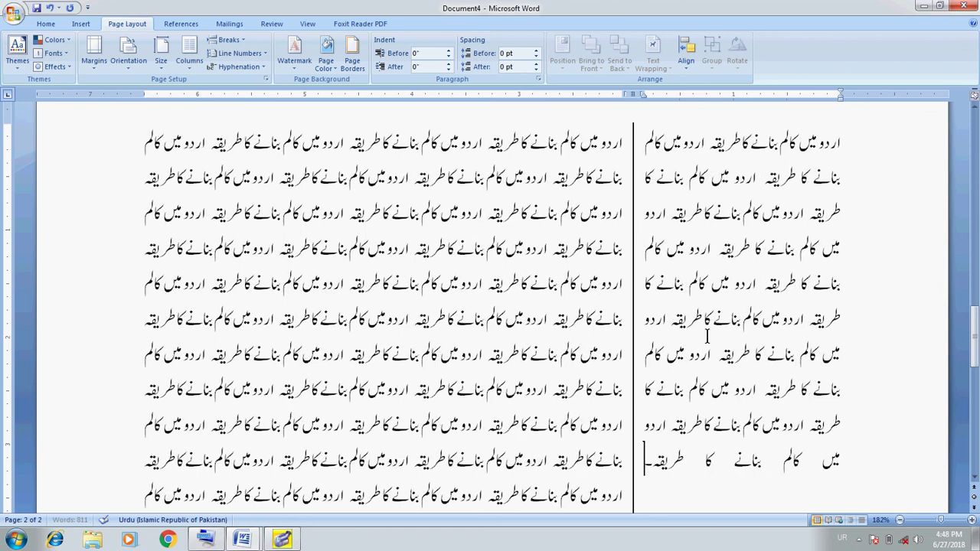
Step: Move through the Urdu columns and open Print Preview to check how they fill
{"action": "key", "text": "ctrl+Home"}
{"action": "key", "text": "ctrl+Home"}
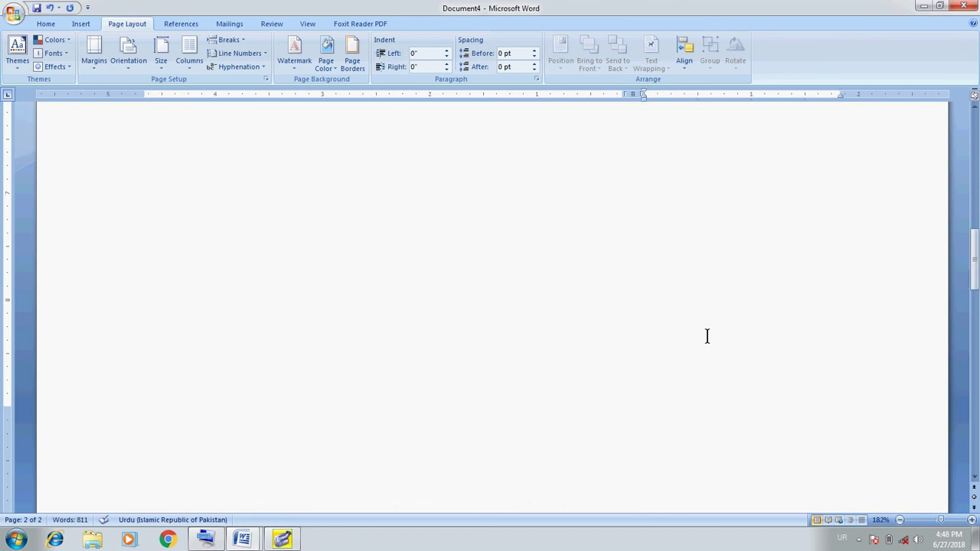
{"action": "scroll", "coordinate": [707, 337], "scroll_direction": "down", "scroll_amount": 5}
{"action": "scroll", "coordinate": [707, 337], "scroll_direction": "down", "scroll_amount": 1}
{"action": "scroll", "coordinate": [707, 337], "scroll_direction": "down", "scroll_amount": 1}
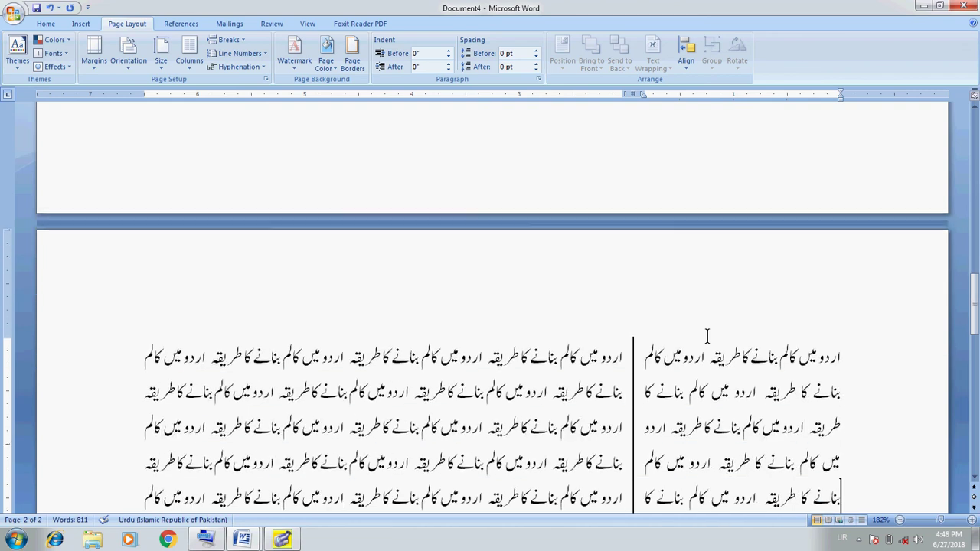
{"action": "scroll", "coordinate": [707, 337], "scroll_direction": "down", "scroll_amount": 1}
{"action": "scroll", "coordinate": [707, 337], "scroll_direction": "down", "scroll_amount": 1}
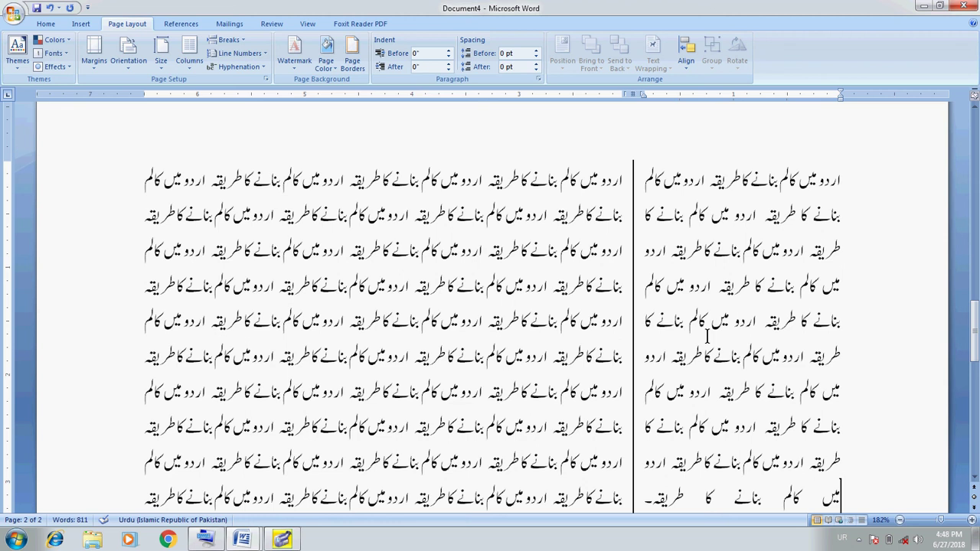
{"action": "key", "text": "Left"}
{"action": "key", "text": "Left"}
{"action": "key", "text": "Left"}
{"action": "key", "text": "Left"}
{"action": "key", "text": "Left"}
{"action": "key", "text": "Left"}
{"action": "key", "text": "Left"}
{"action": "key", "text": "Left"}
{"action": "key", "text": "Left"}
{"action": "key", "text": "ctrl+End"}
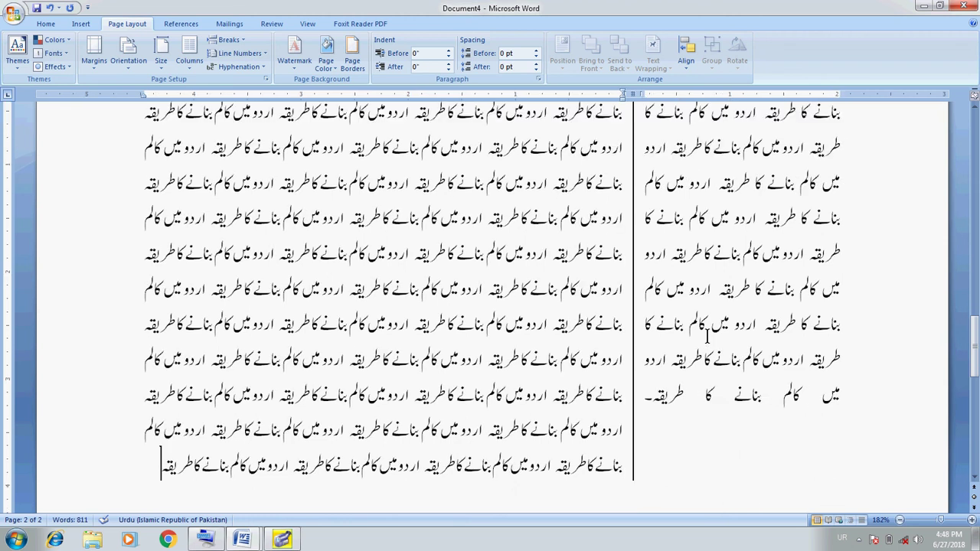
{"action": "key", "text": "ctrl+Home"}
{"action": "key", "text": "Down"}
{"action": "key", "text": "Down"}
{"action": "key", "text": "Down"}
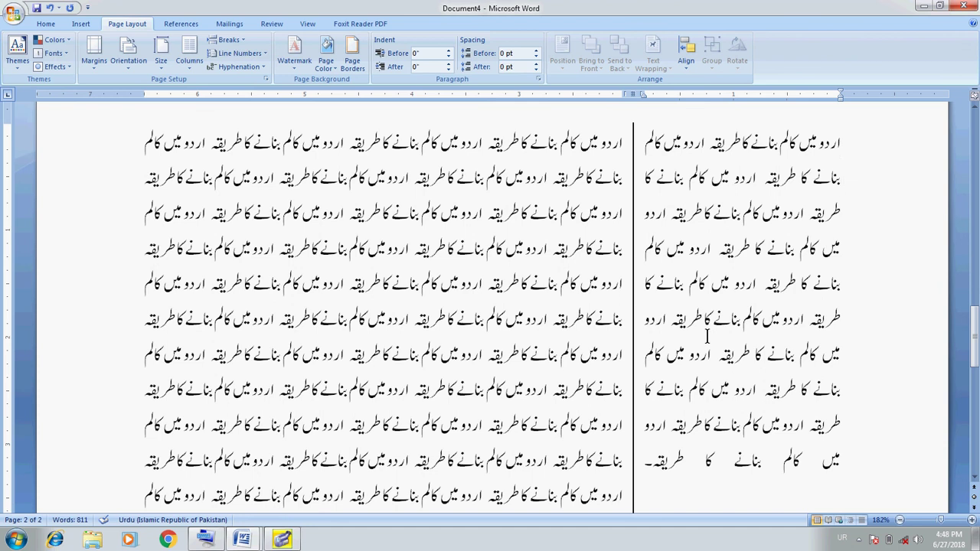
{"action": "key", "text": "Down"}
{"action": "key", "text": "Down"}
{"action": "key", "text": "Down"}
{"action": "key", "text": "Right"}
{"action": "key", "text": "Down"}
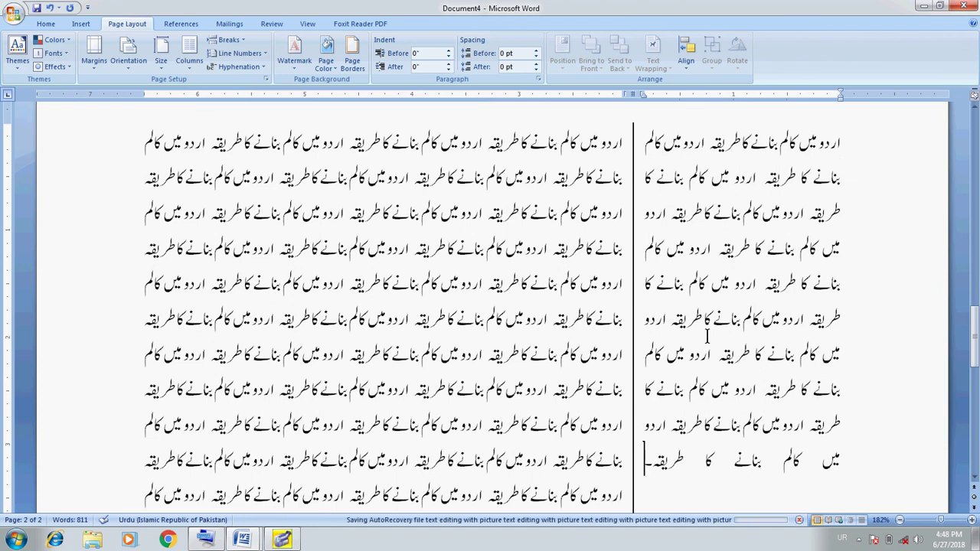
{"action": "key", "text": "ctrl+F2"}
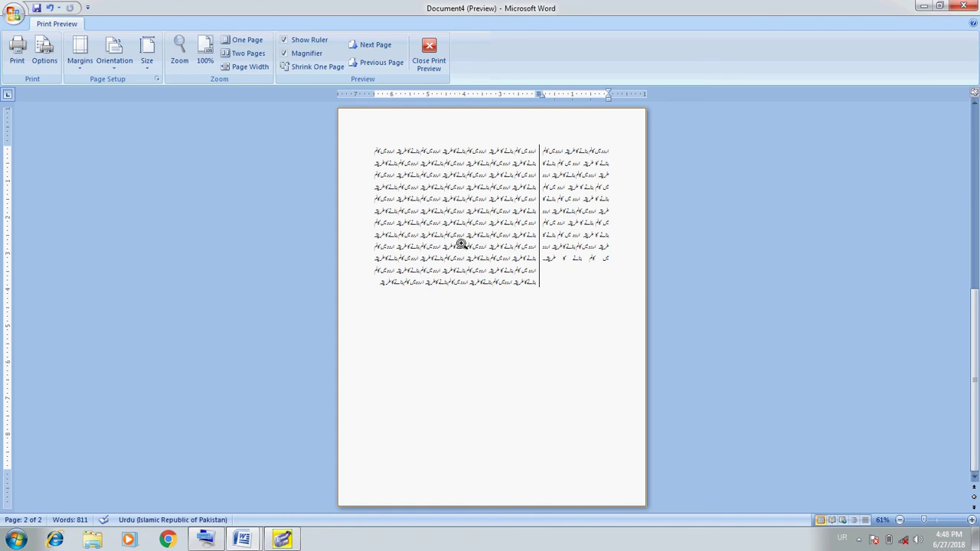
Step: Replace the space before اردو with an Urdu full stop ۔ and start a new paragraph
{"action": "key", "text": "Escape"}
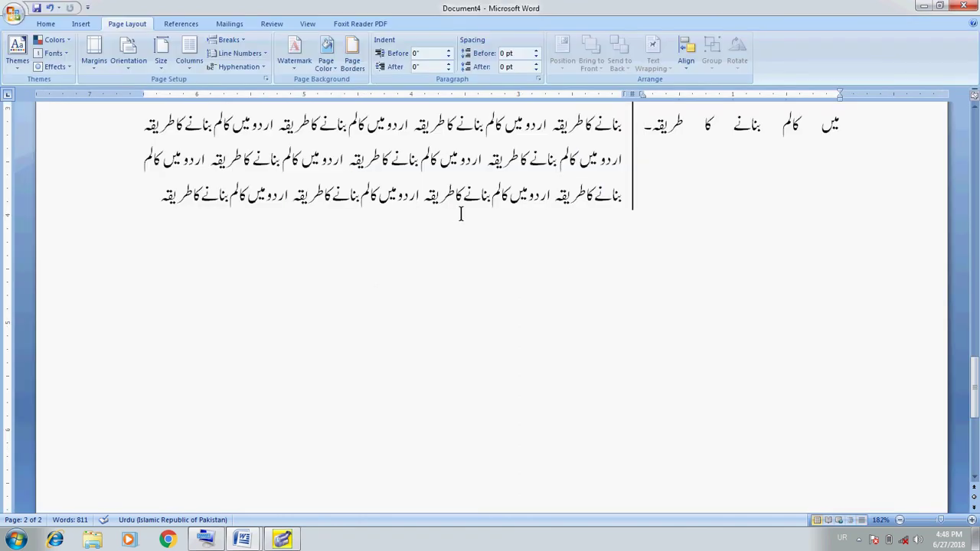
{"action": "scroll", "coordinate": [463, 193], "scroll_direction": "up", "scroll_amount": 2}
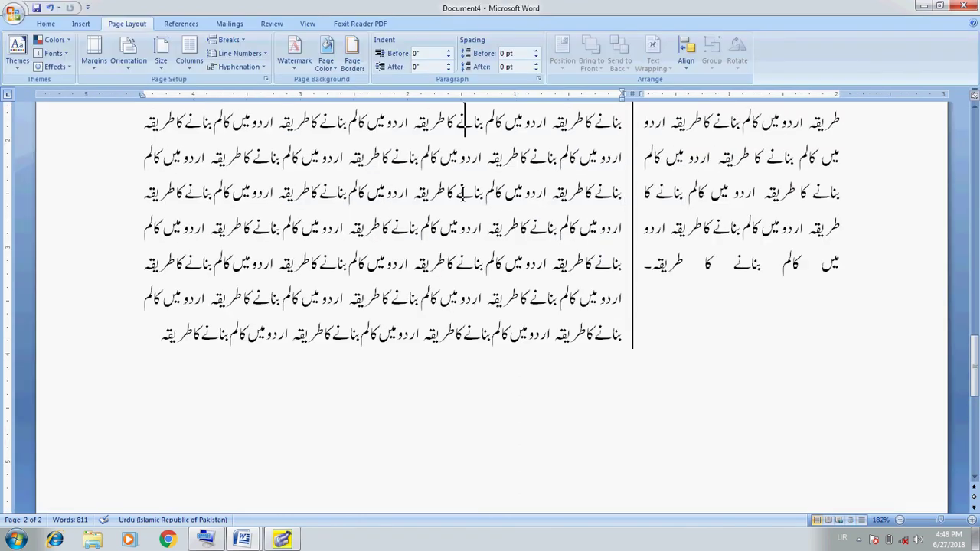
{"action": "scroll", "coordinate": [463, 193], "scroll_direction": "up", "scroll_amount": 1}
{"action": "left_click", "coordinate": [462, 193]}
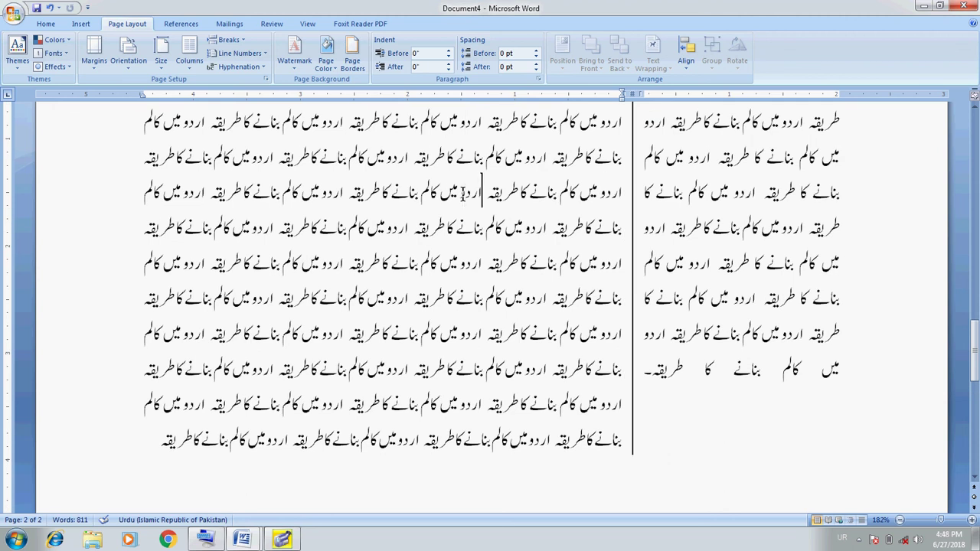
{"action": "key", "text": "shift+Right"}
{"action": "type", "text": "۔"}
{"action": "key", "text": "Return"}
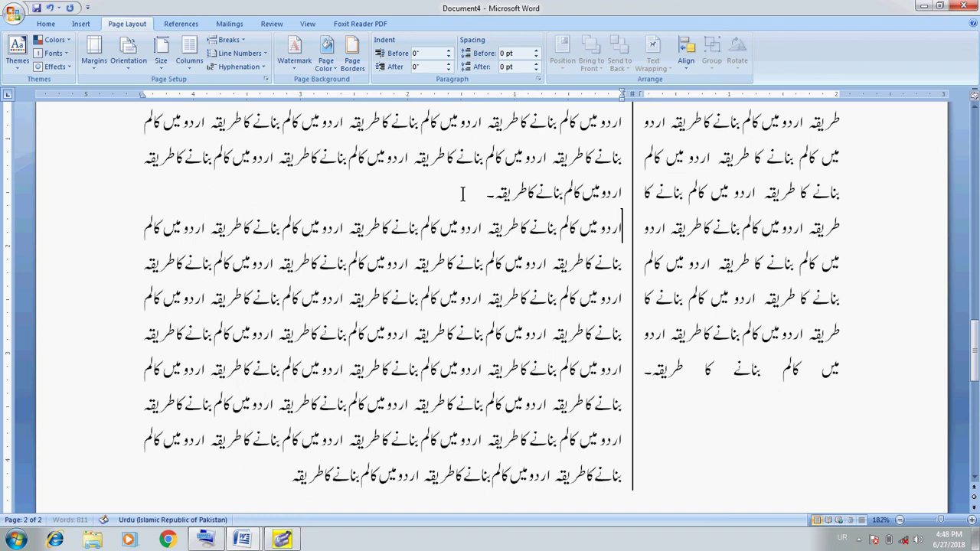
Step: Copy the new paragraph to the document's end and preview the page
{"action": "key", "text": "ctrl+shift+Down"}
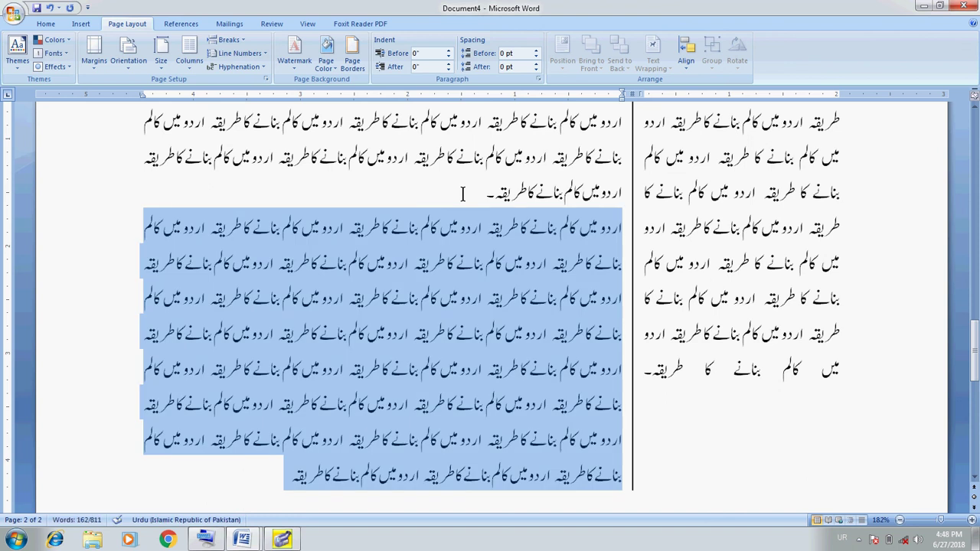
{"action": "key", "text": "Left"}
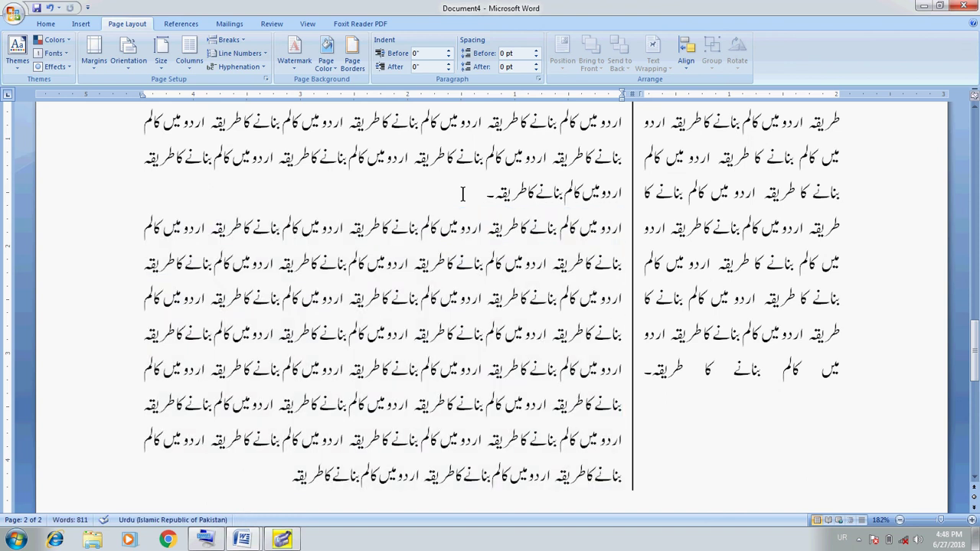
{"action": "key", "text": "ctrl+v"}
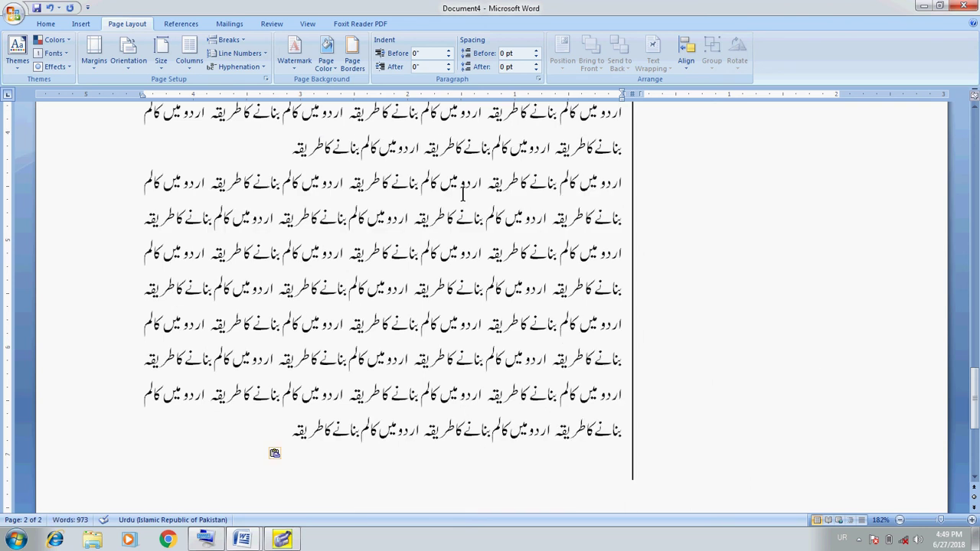
{"action": "key", "text": "ctrl+F2"}
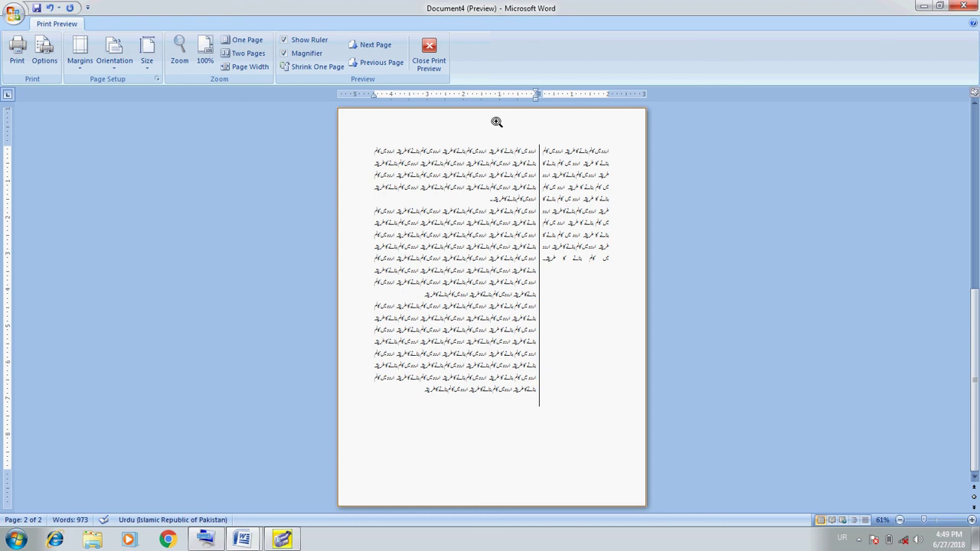
Step: Insert a text-wrapping break at the caret after leaving Print Preview
{"action": "key", "text": "Escape"}
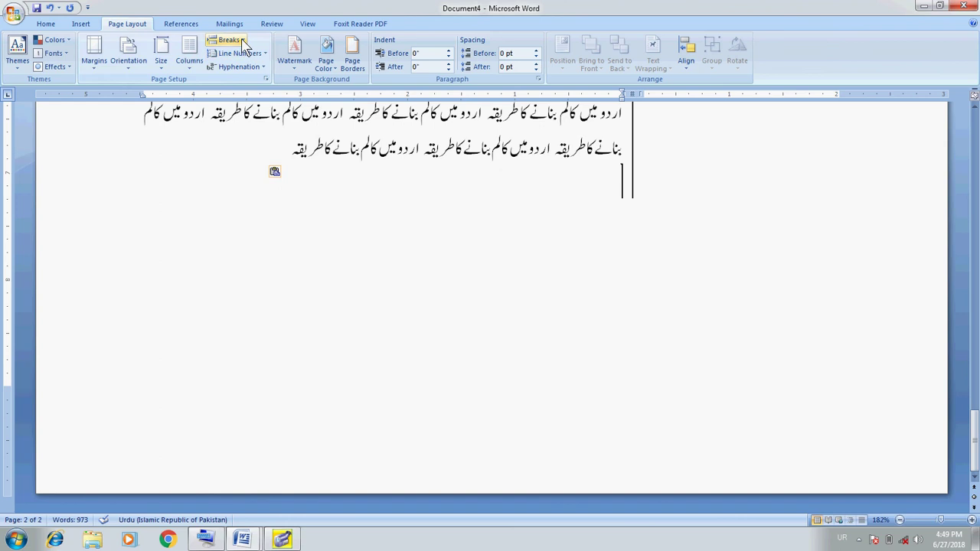
{"action": "left_click", "coordinate": [242, 44]}
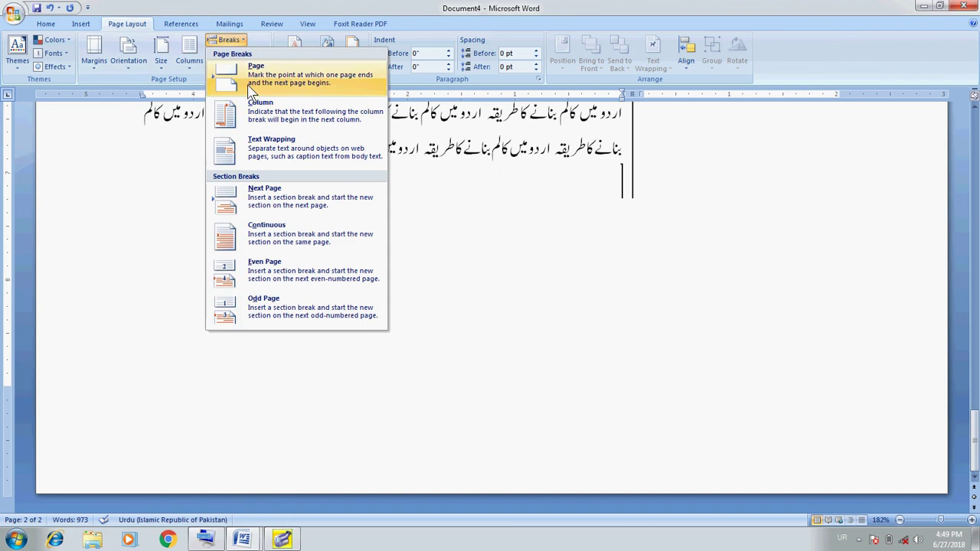
{"action": "left_click", "coordinate": [312, 153]}
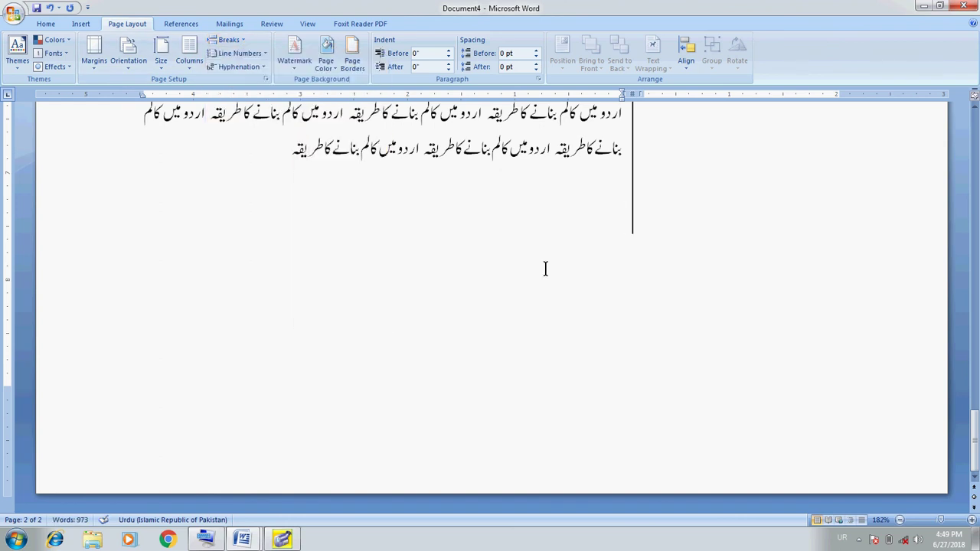
Step: Try a next-page section break after the last Urdu line, undo it, and insert a continuous one
{"action": "left_click", "coordinate": [481, 144]}
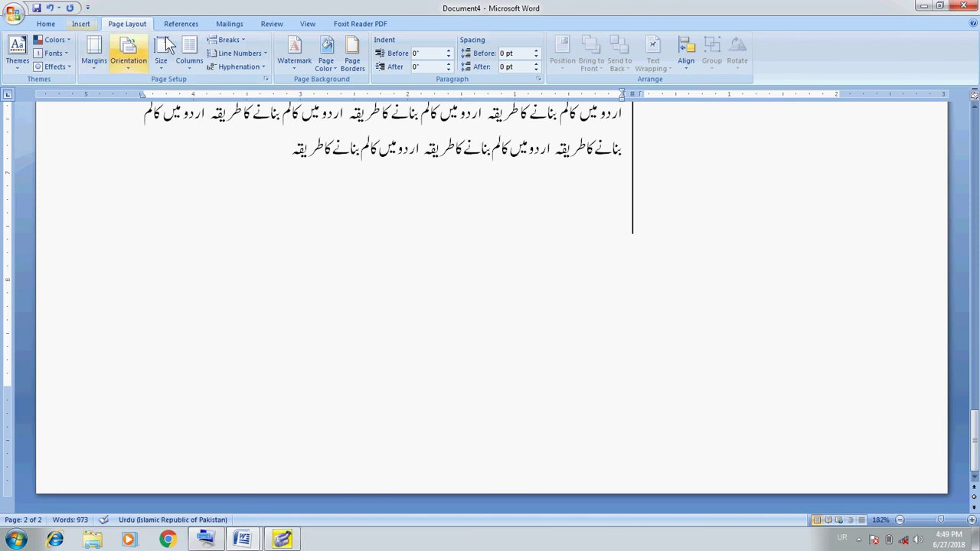
{"action": "left_click", "coordinate": [243, 43]}
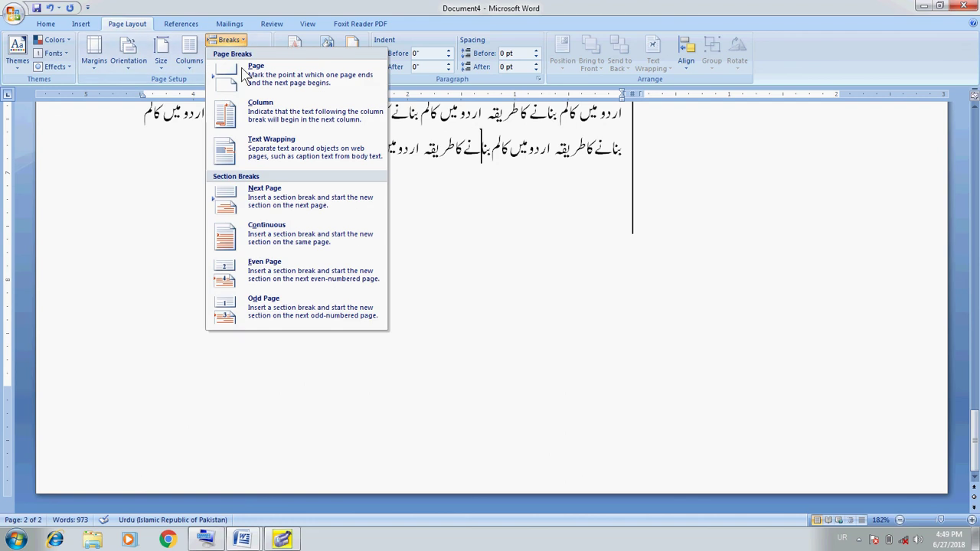
{"action": "left_click", "coordinate": [327, 200]}
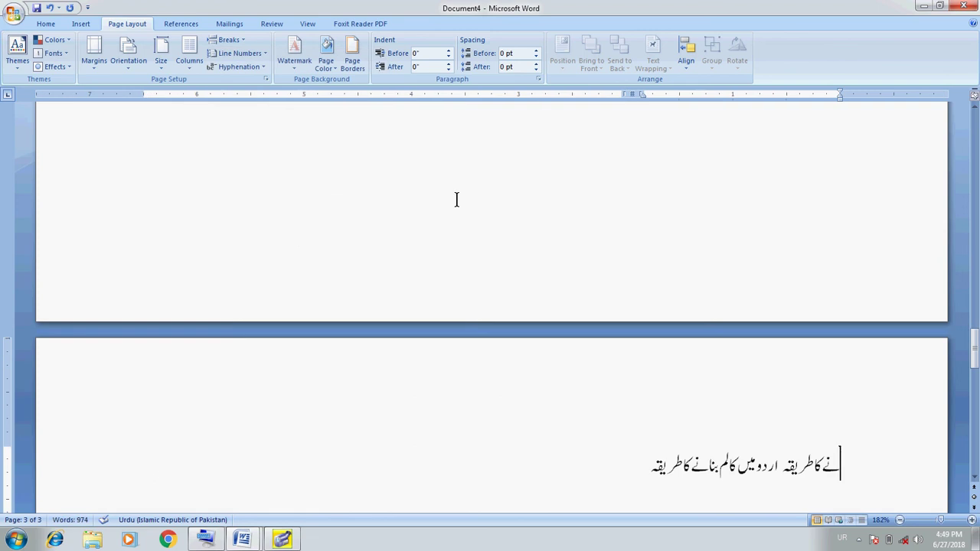
{"action": "key", "text": "ctrl+z"}
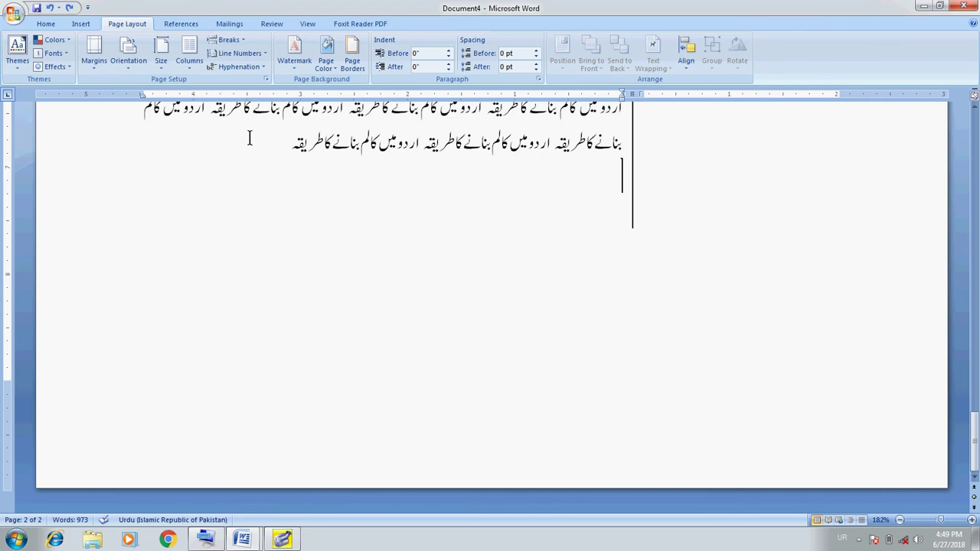
{"action": "left_click", "coordinate": [228, 40]}
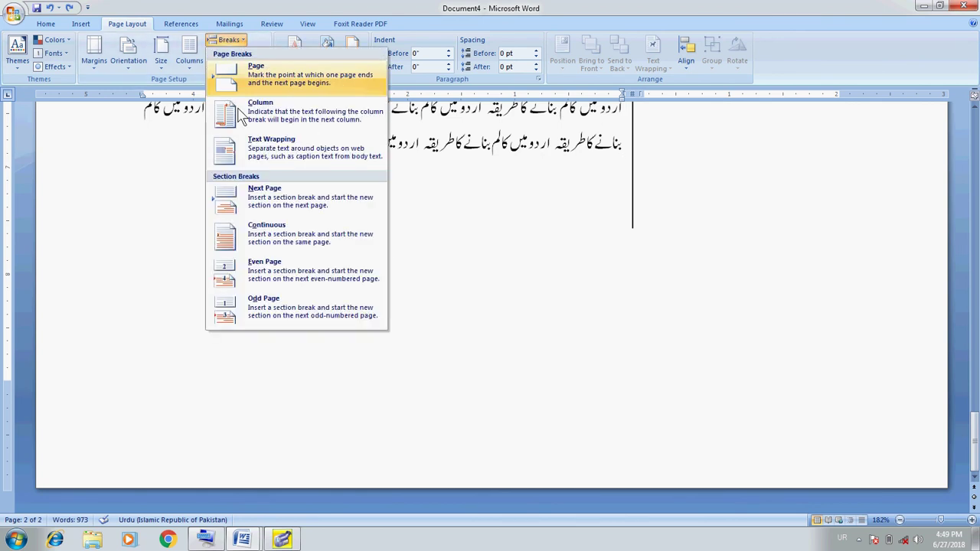
{"action": "left_click", "coordinate": [321, 242]}
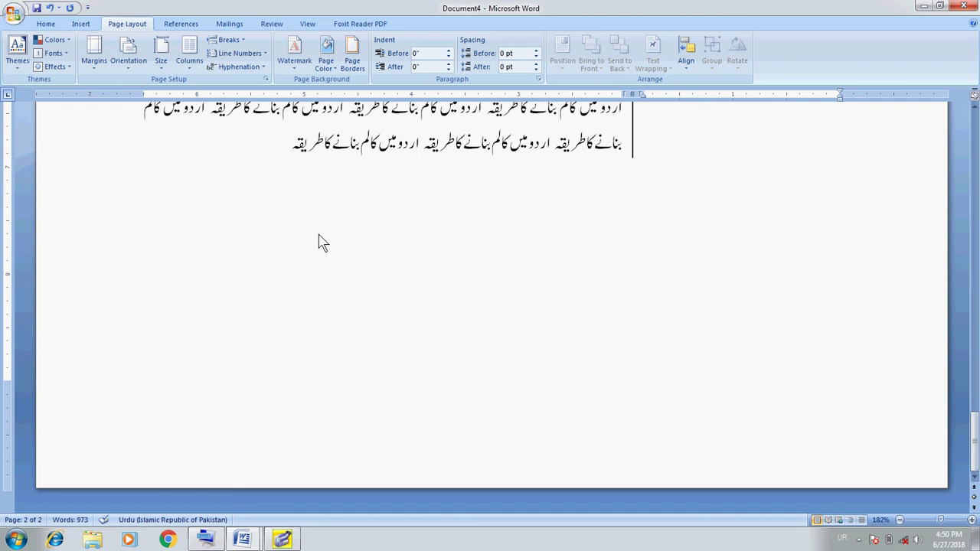
Step: Preview the balanced Urdu page, then add an odd-page section break after the text
{"action": "key", "text": "ctrl+F2"}
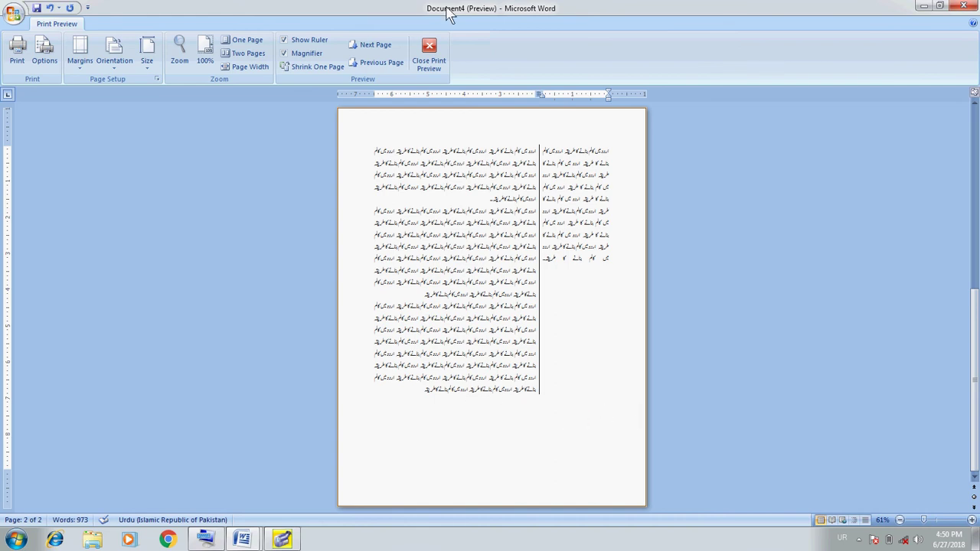
{"action": "key", "text": "Escape"}
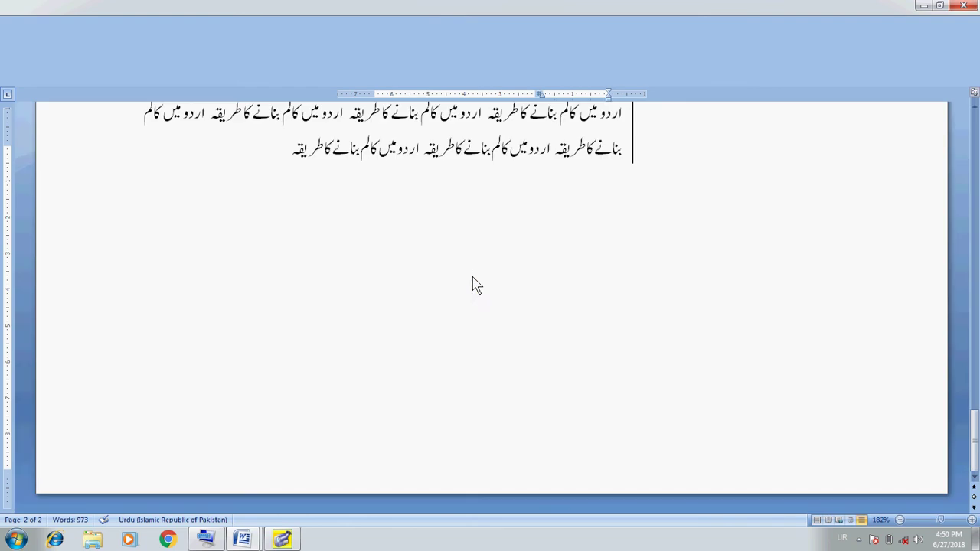
{"action": "left_click", "coordinate": [227, 40]}
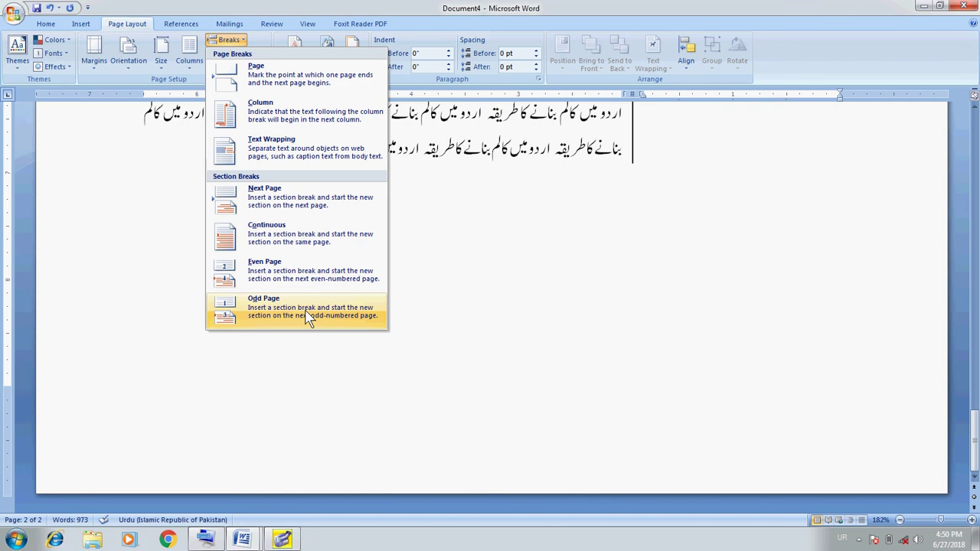
{"action": "left_click", "coordinate": [307, 317]}
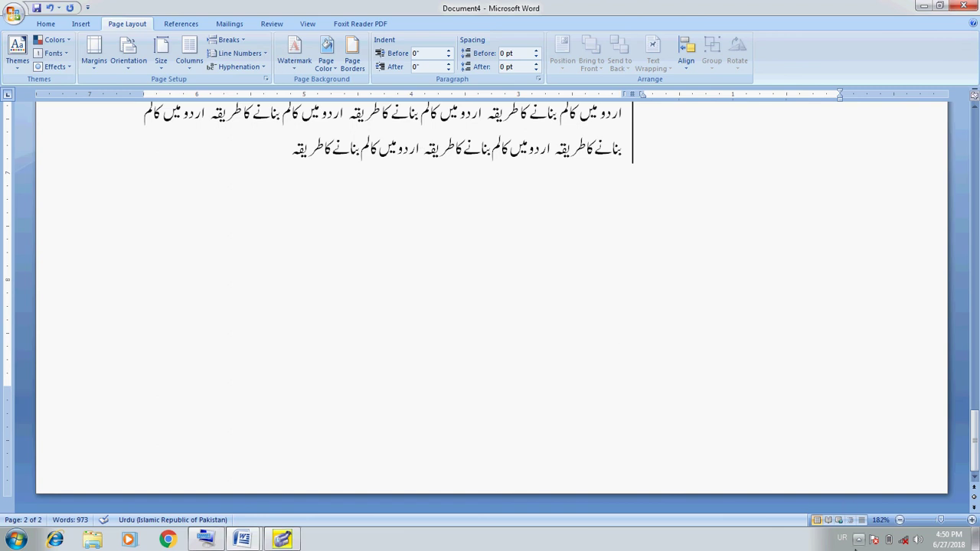
{"action": "left_click", "coordinate": [858, 541]}
{"action": "left_click", "coordinate": [858, 475]}
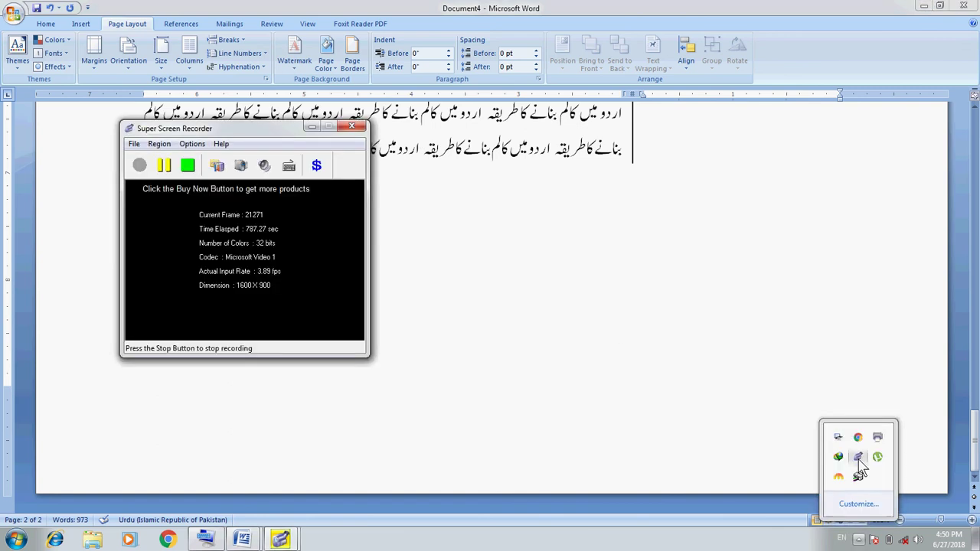